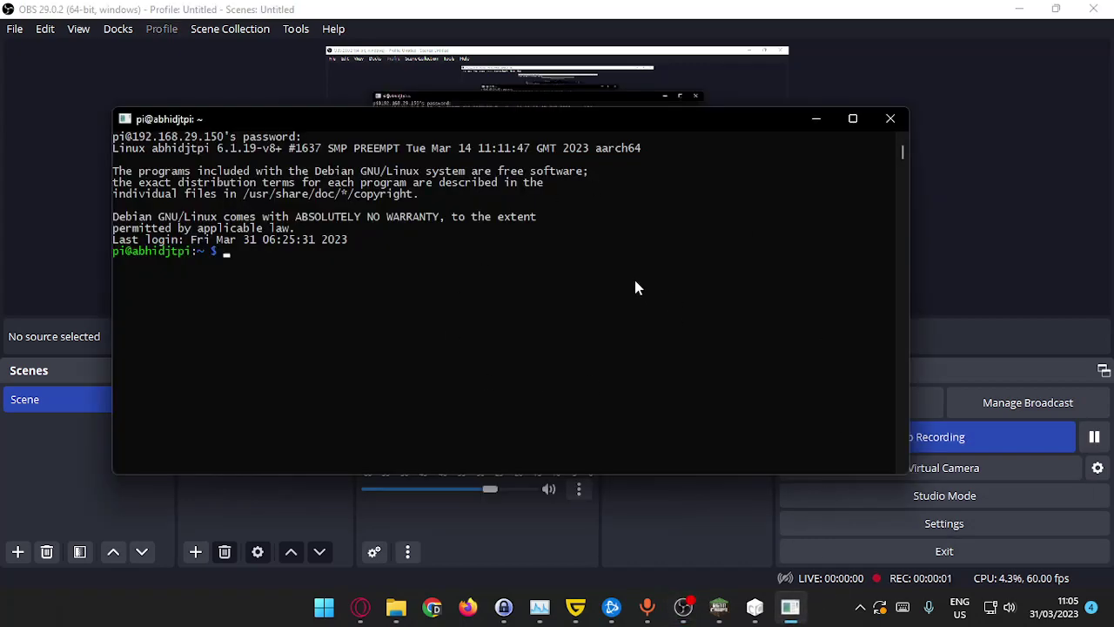
- Bring the BetaCraft Launcher forward and scroll its server list, returning to the Classic servers
left_click(669, 540)
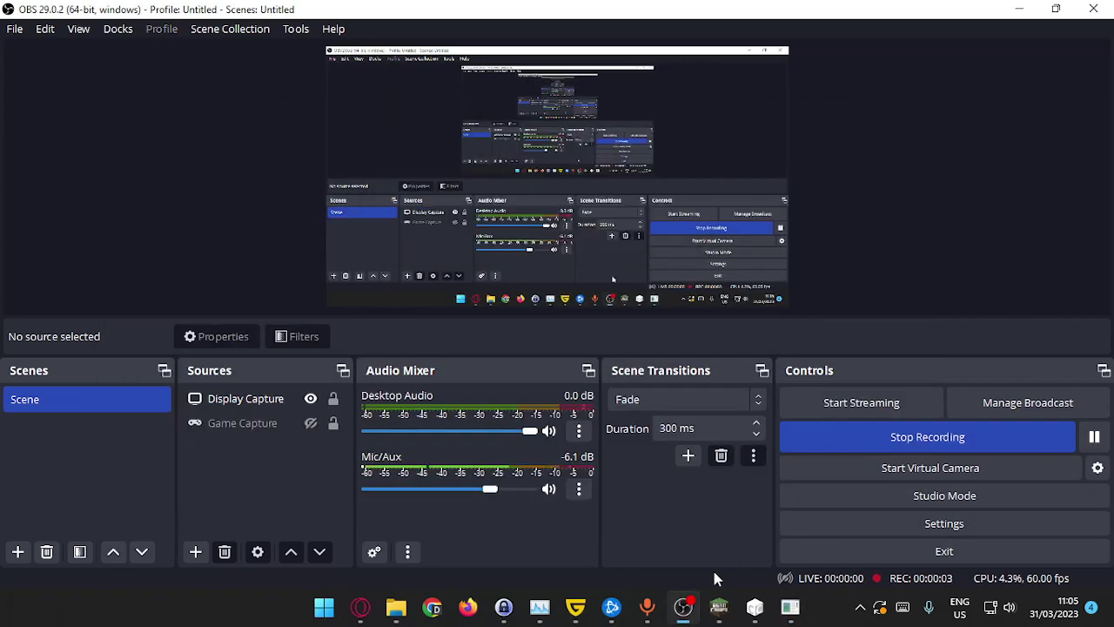
left_click(788, 614)
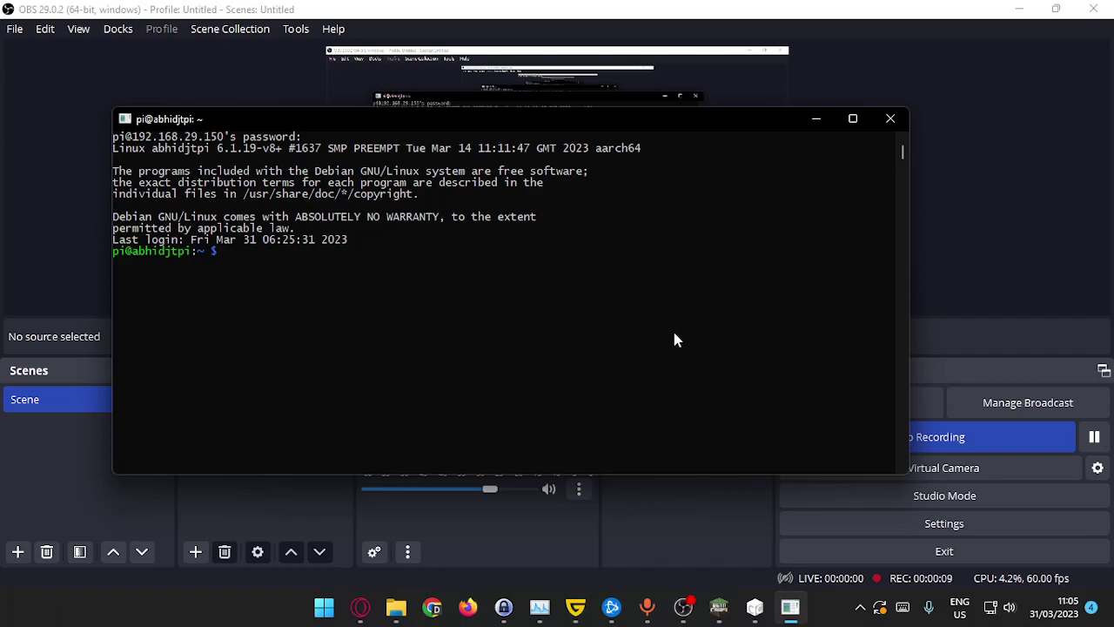
mouse_move(719, 606)
left_click(636, 519)
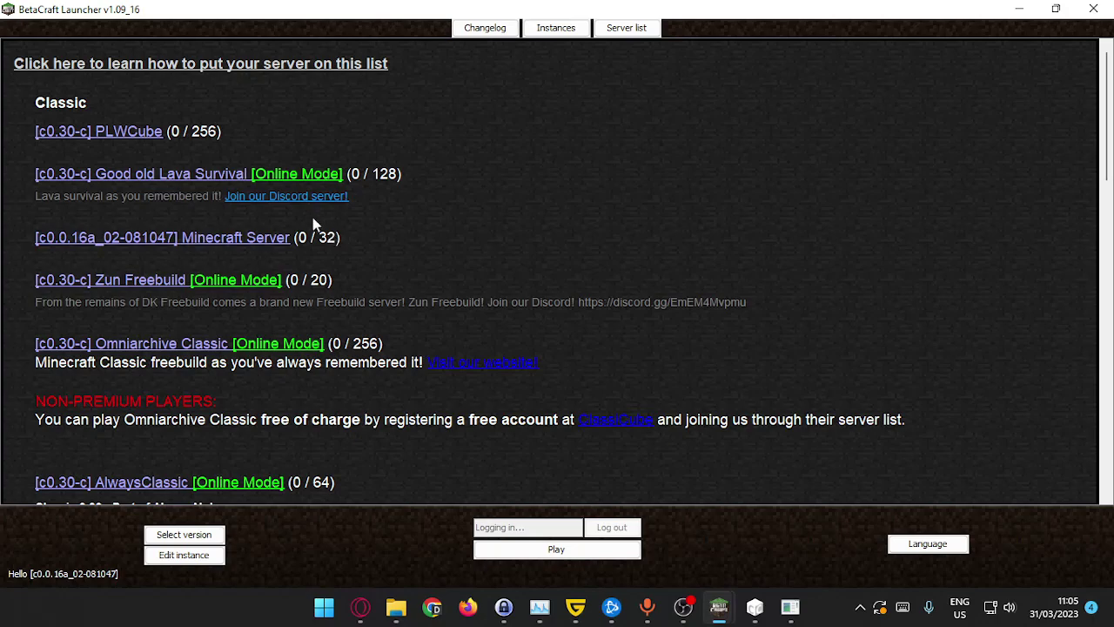
scroll(557, 329, "down", 10)
scroll(560, 333, "down", 3)
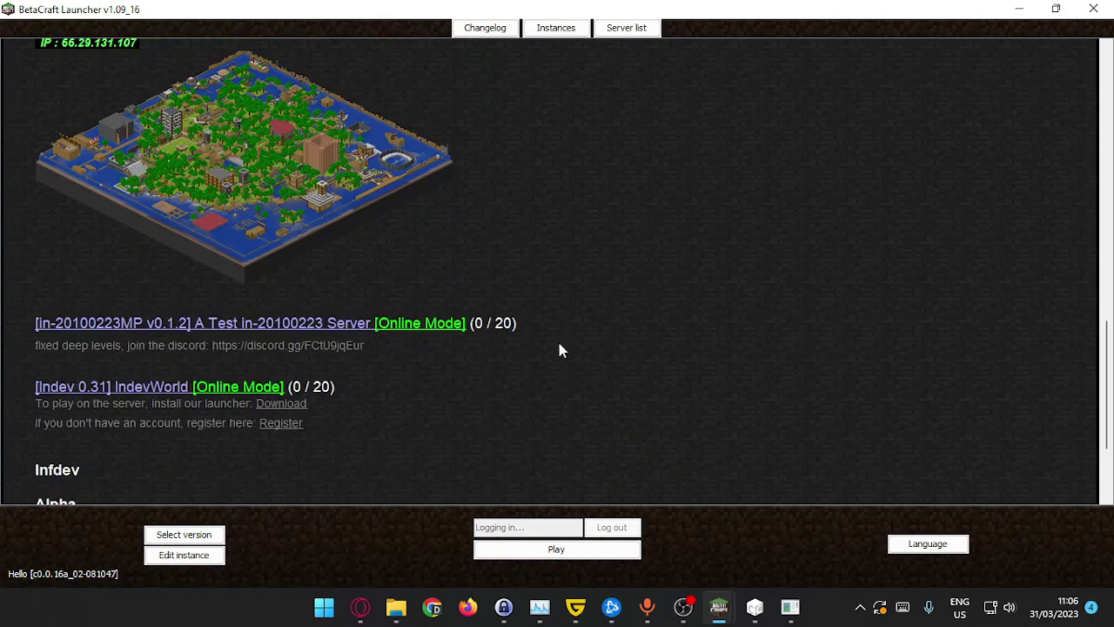
scroll(560, 351, "up", 15)
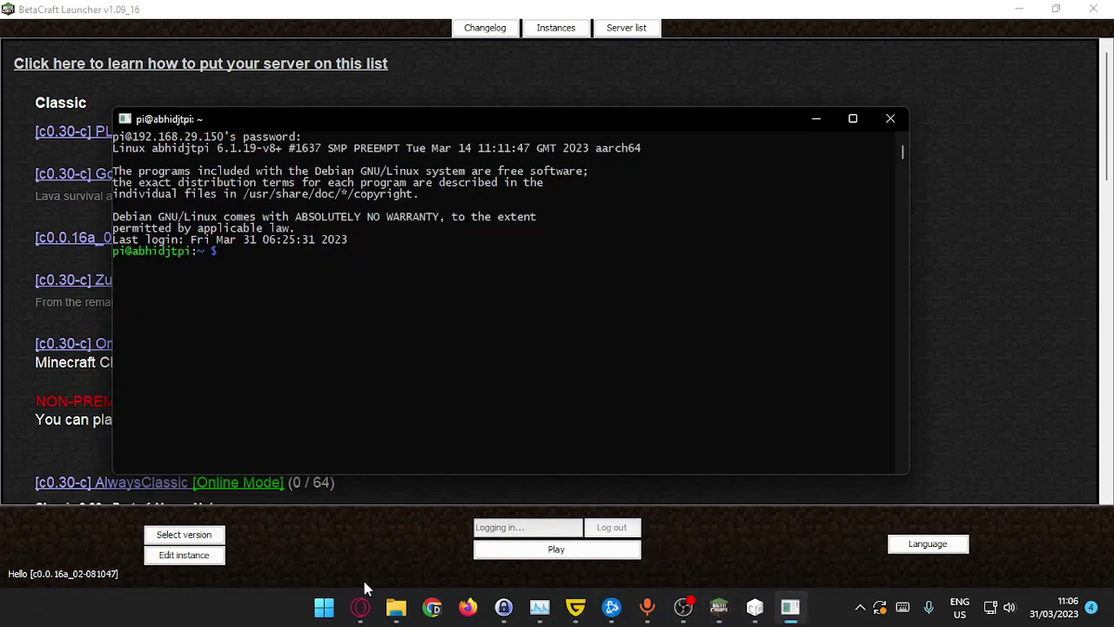
- Switch to Opera and open the BetaCraft server archive page
left_click(360, 607)
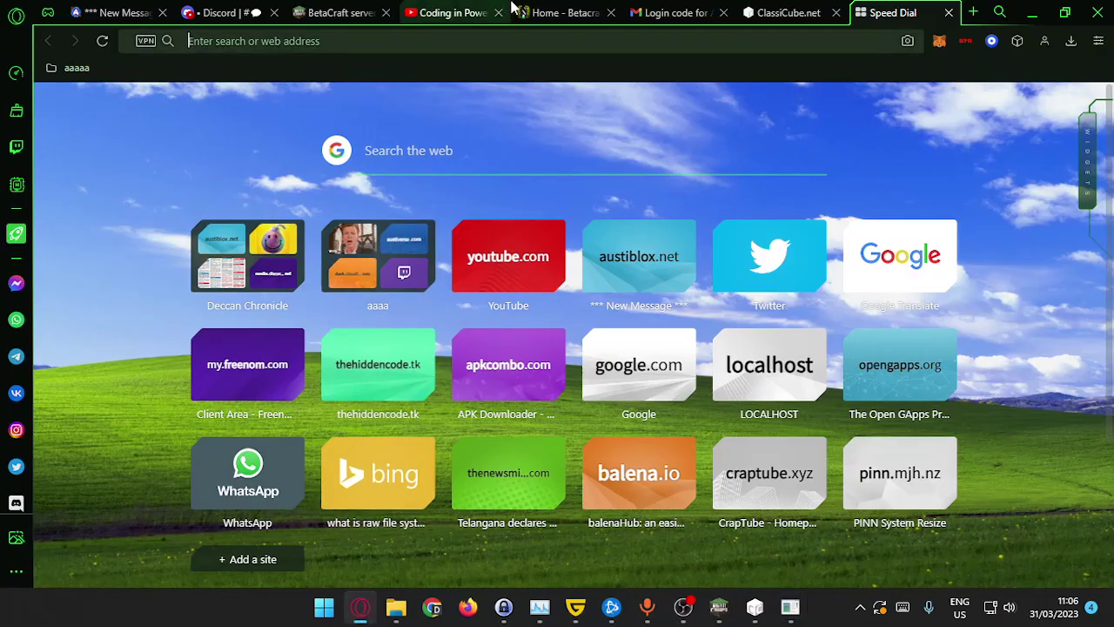
left_click(545, 12)
left_click(357, 12)
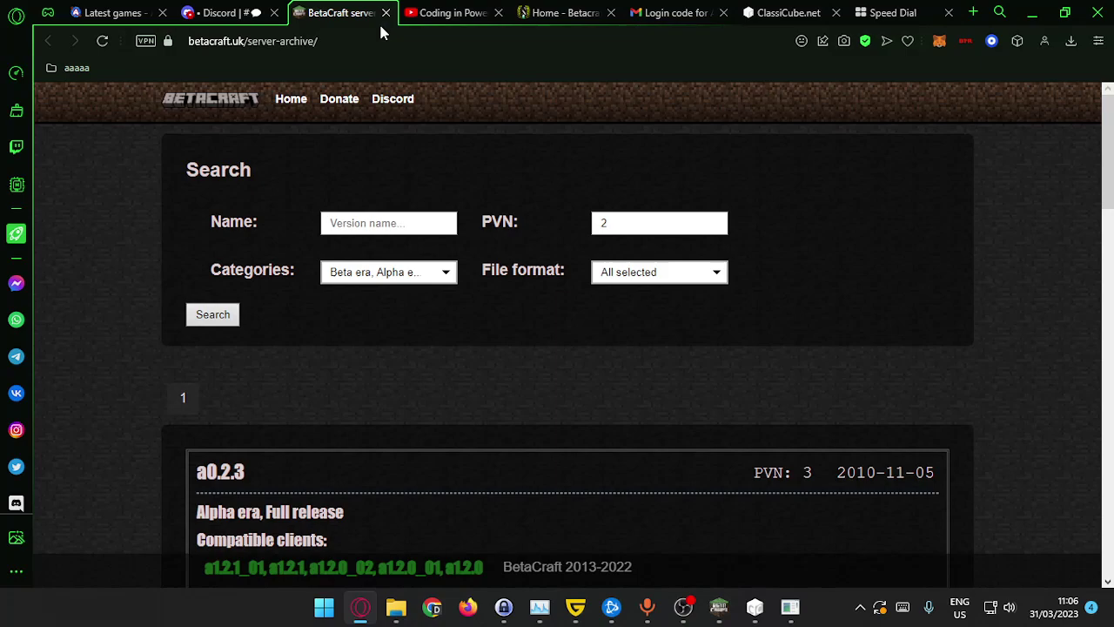
left_click(340, 41)
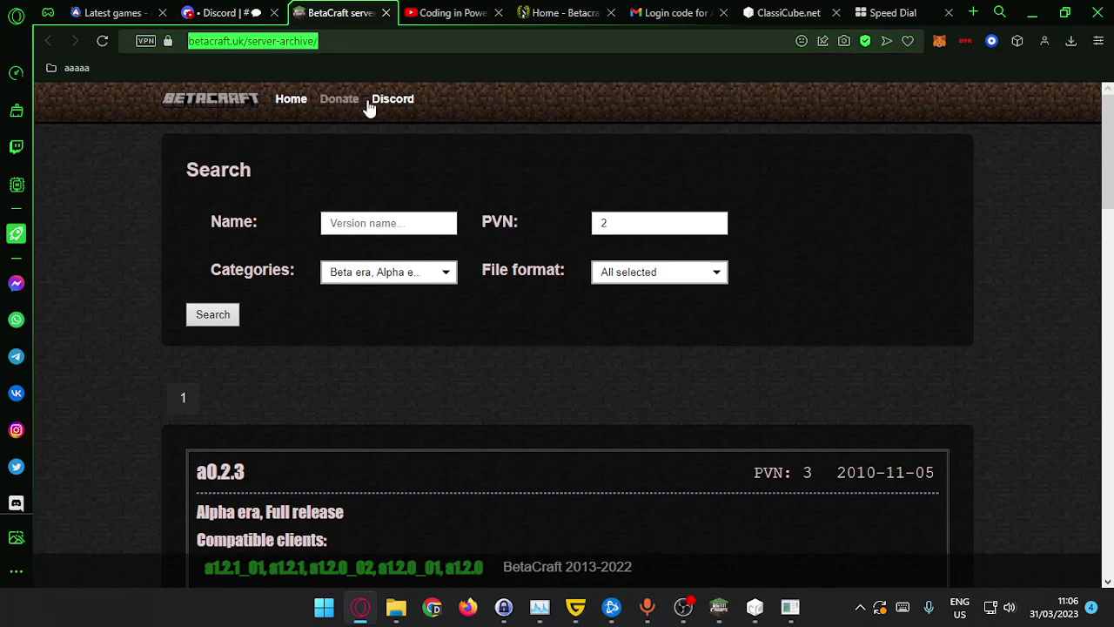
left_click(583, 164)
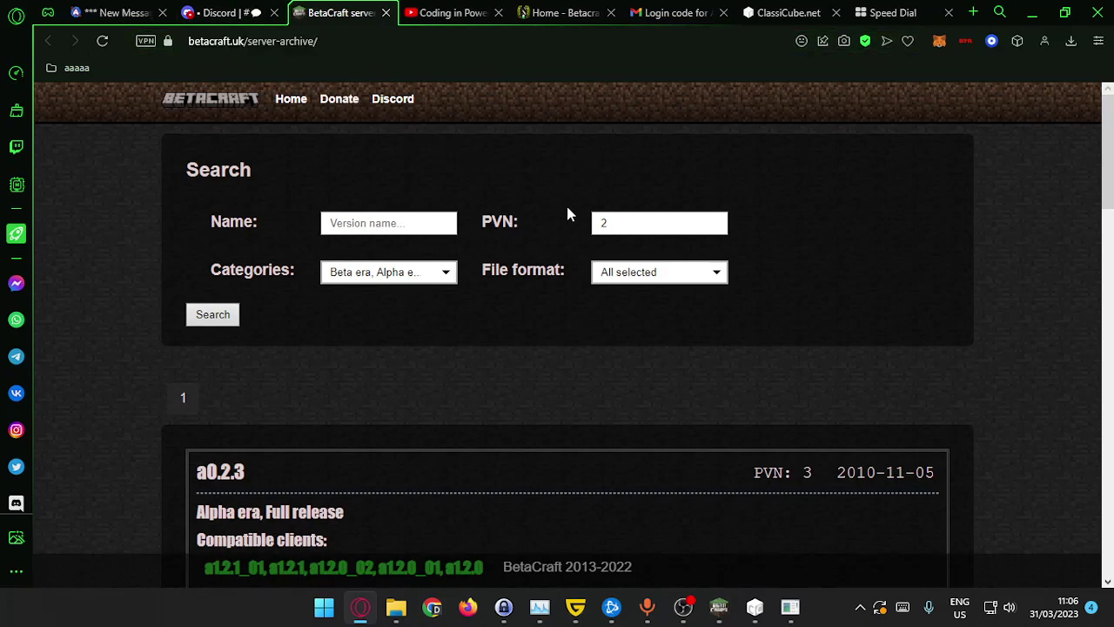
- Limit the archive Categories to Classic era only and run the search
left_click(366, 273)
left_click(335, 301)
left_click(336, 302)
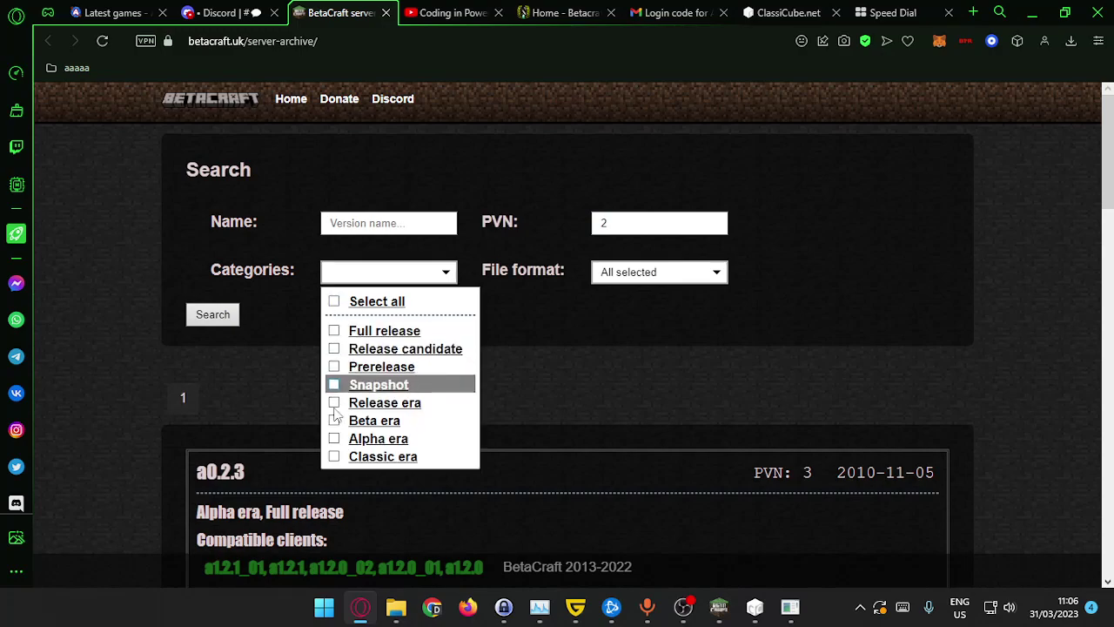
left_click(331, 456)
left_click(212, 317)
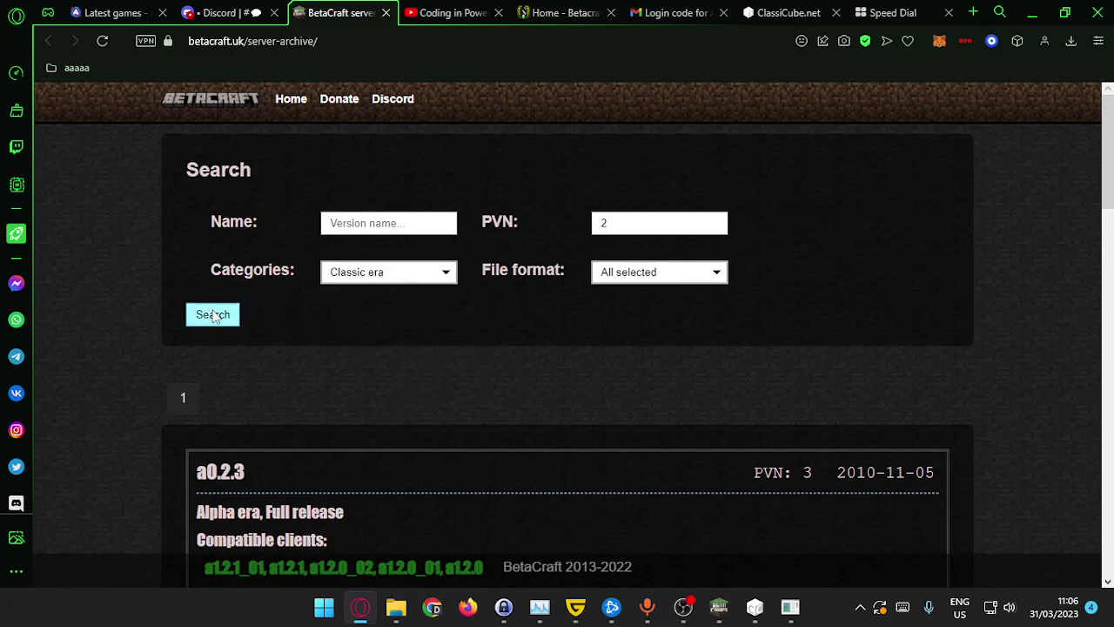
left_click(213, 316)
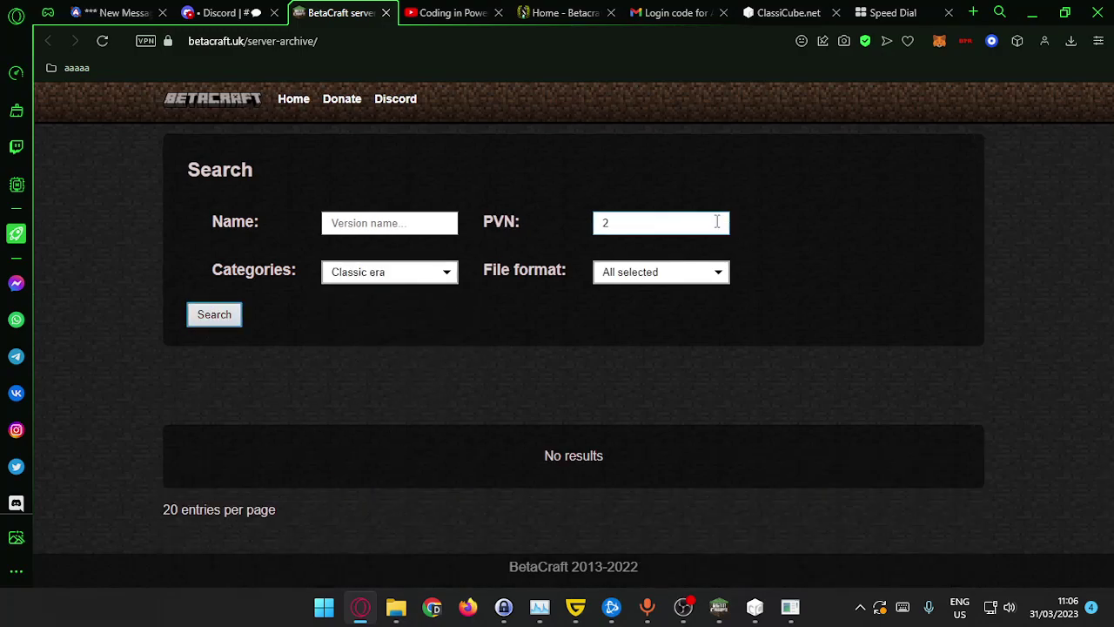
- Clear the PVN protocol version filter and search the archive again
double_click(610, 223)
key("BackSpace")
type("3")
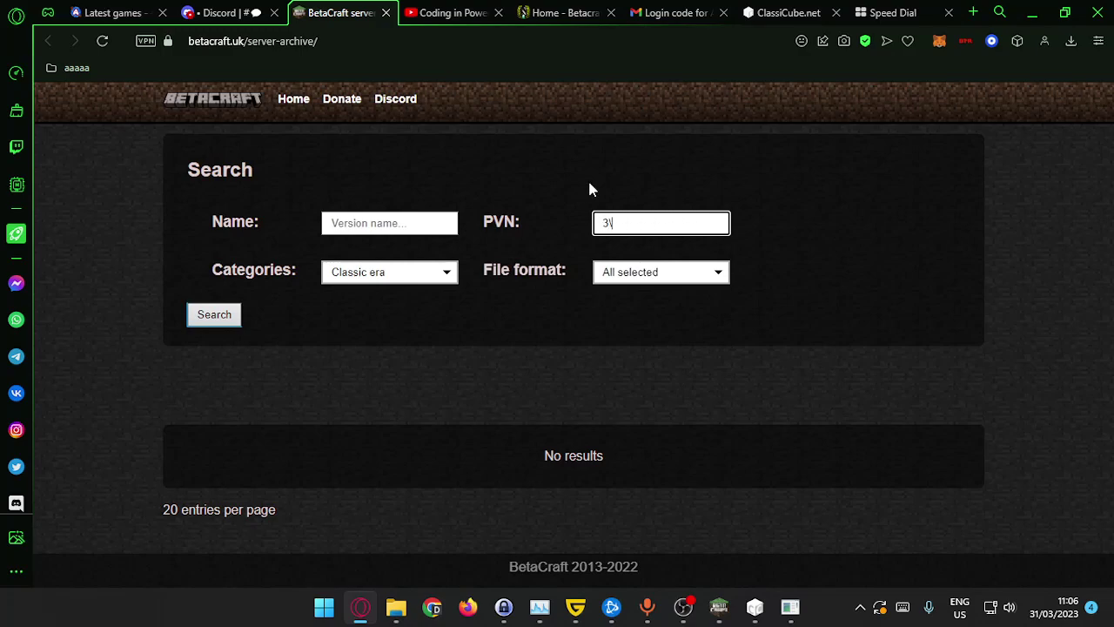
key("BackSpace")
left_click(718, 273)
left_click(266, 317)
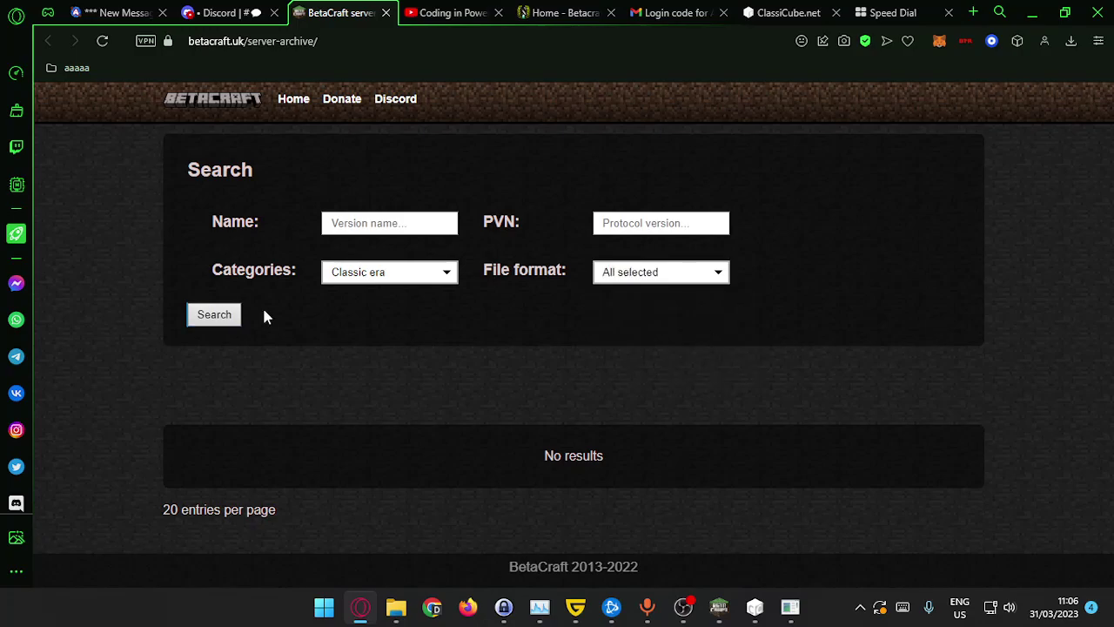
left_click(201, 324)
- Scroll the Classic results and select the c1.2 and c1.3 entry details
scroll(690, 330, "down", 15)
scroll(914, 293, "down", 10)
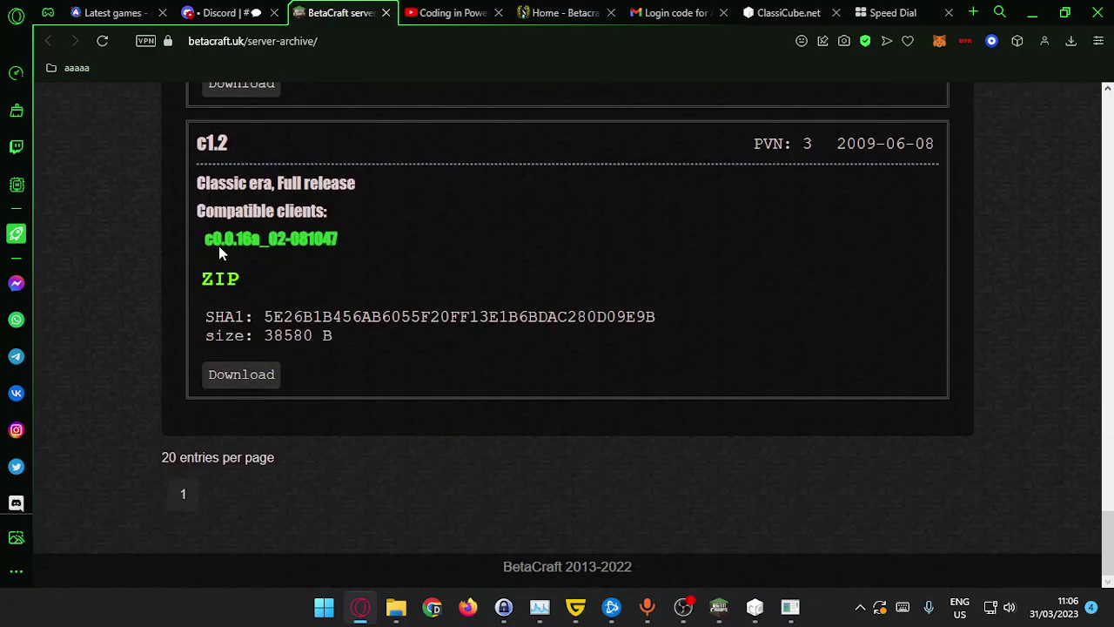
left_click_drag(199, 139, 504, 374)
left_click(504, 374)
scroll(465, 330, "up", 5)
left_click_drag(182, 251, 553, 494)
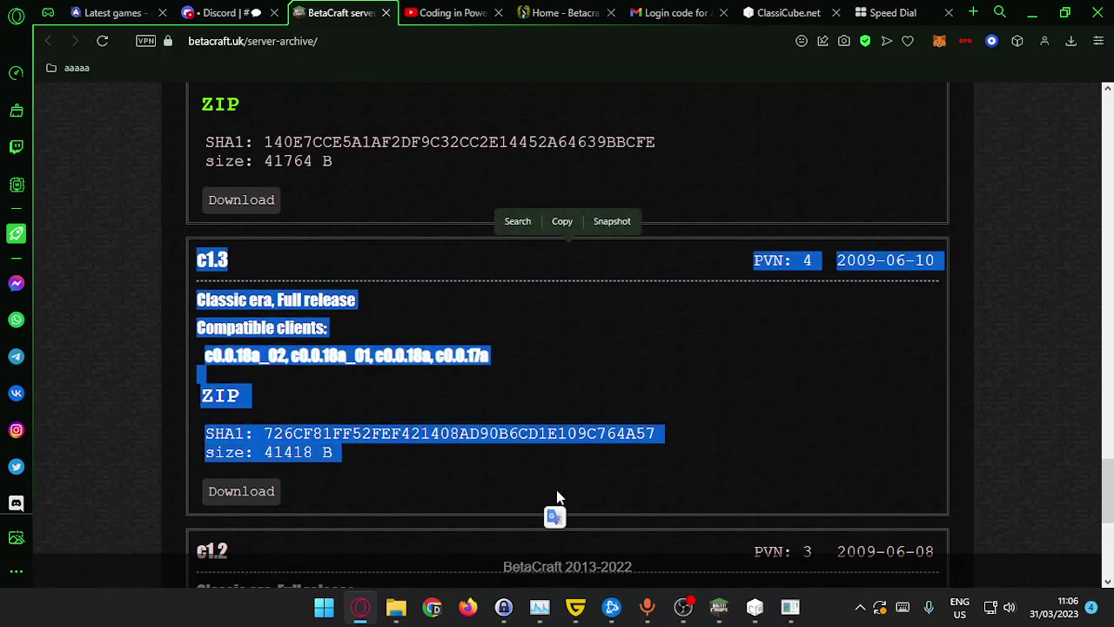
left_click(552, 487)
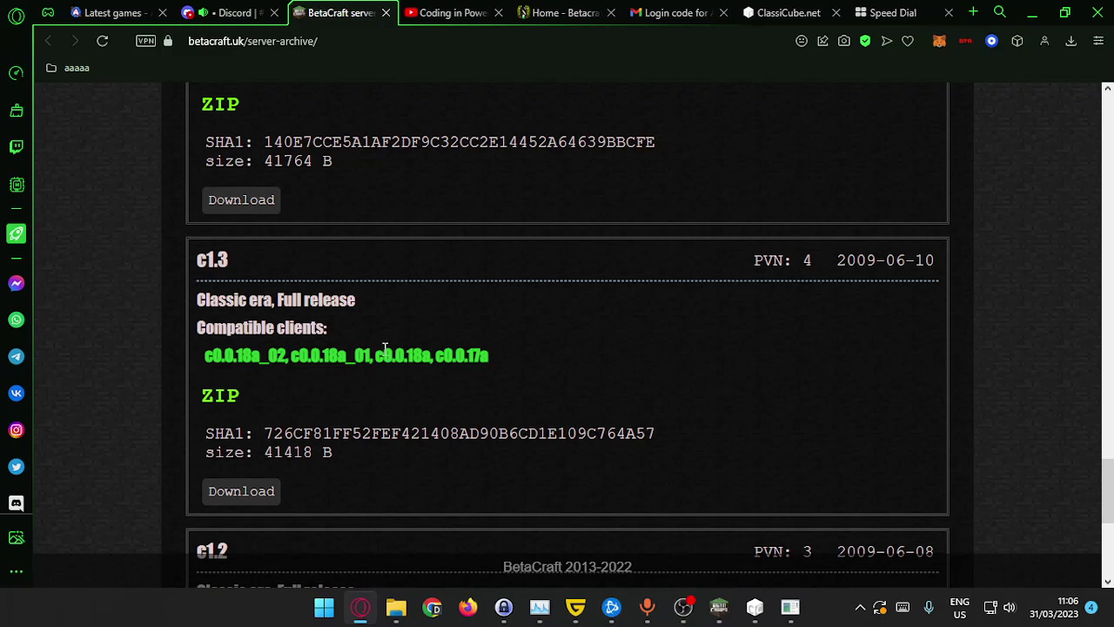
- Recheck the c1.2 entry details, then return to the SSH terminal
scroll(386, 352, "down", 3)
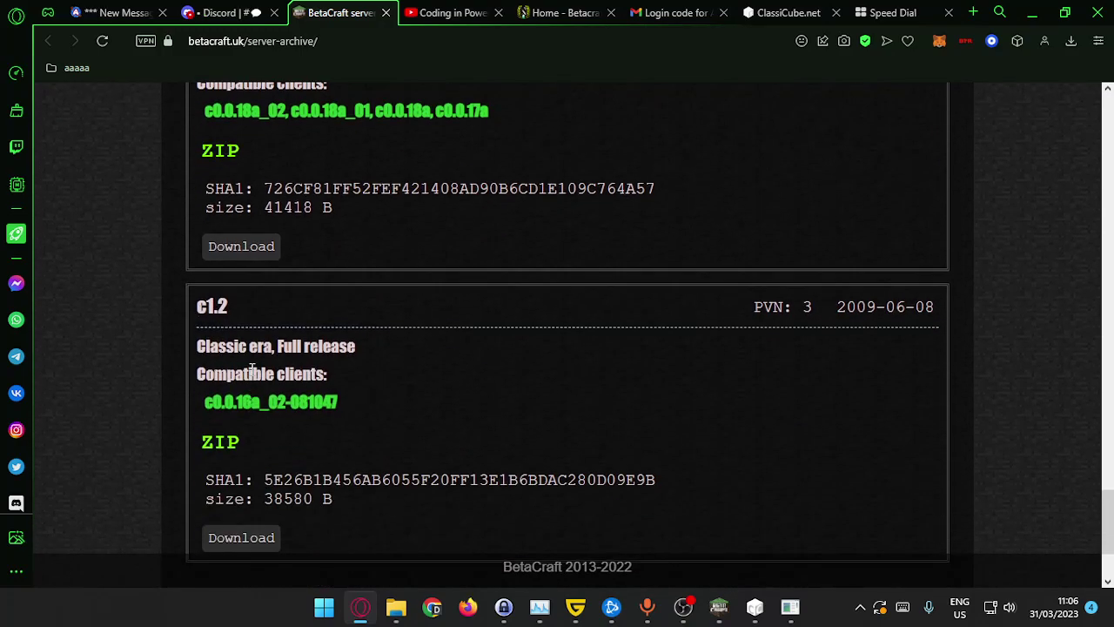
left_click_drag(193, 300, 371, 484)
left_click(466, 509)
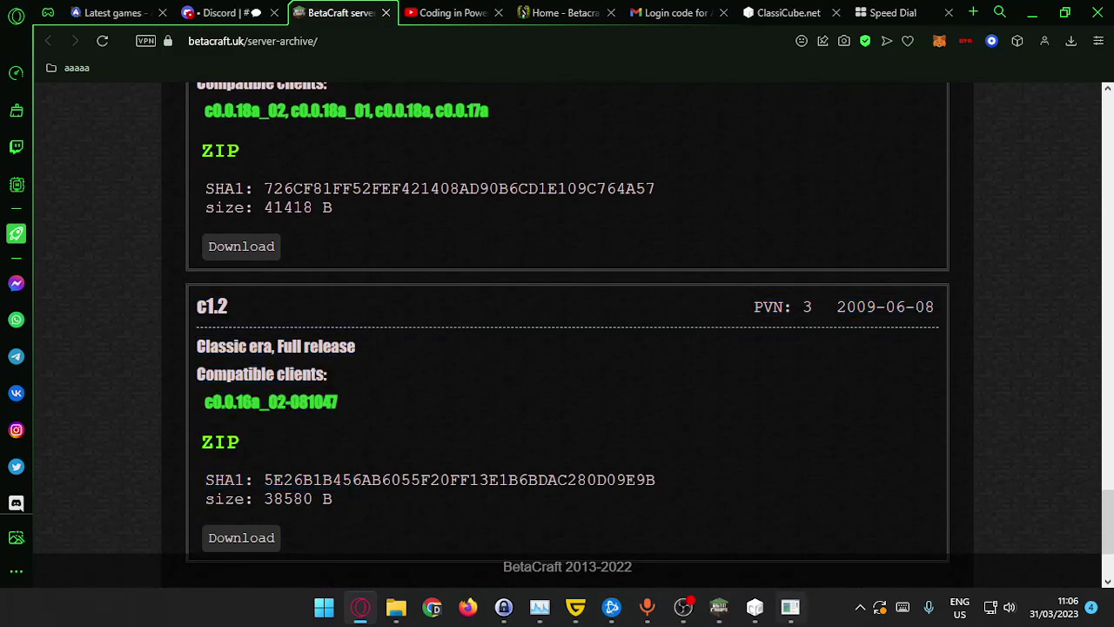
left_click(790, 606)
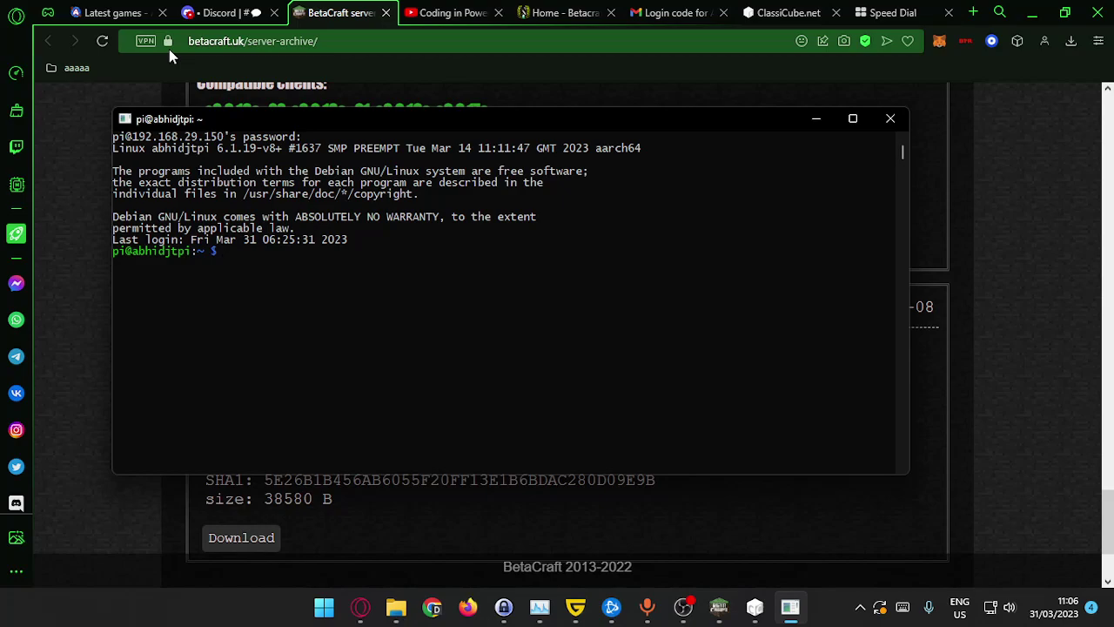
left_click_drag(493, 120, 957, 361)
- Review the c1.3 entry once more, then move the SSH terminal over the browser
scroll(435, 261, "up", 3)
left_click_drag(197, 179, 455, 401)
left_click(806, 507)
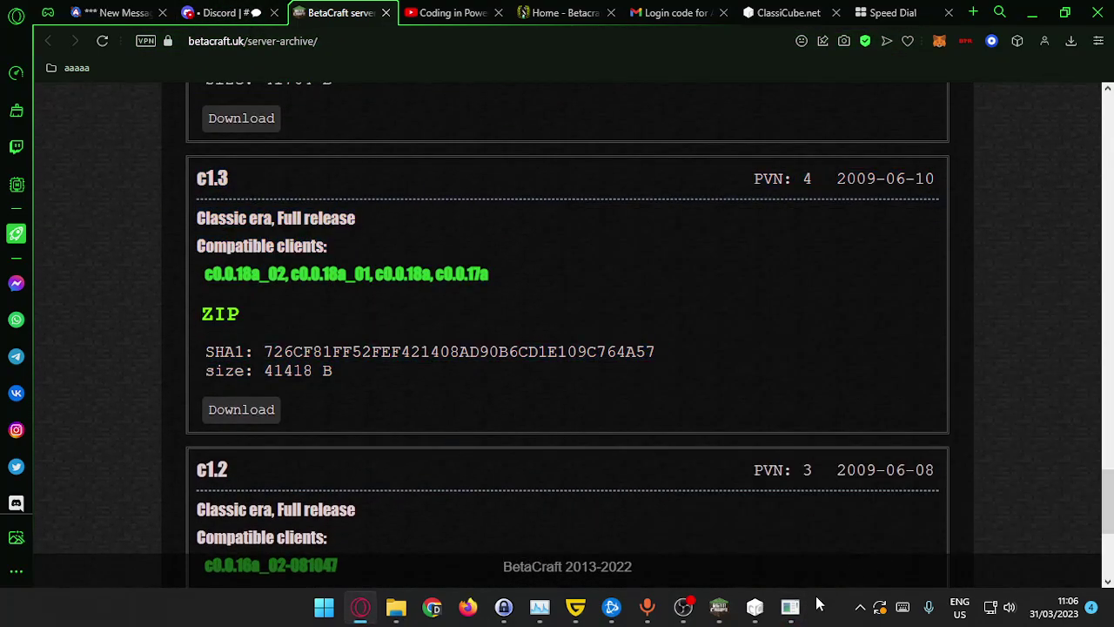
left_click(790, 607)
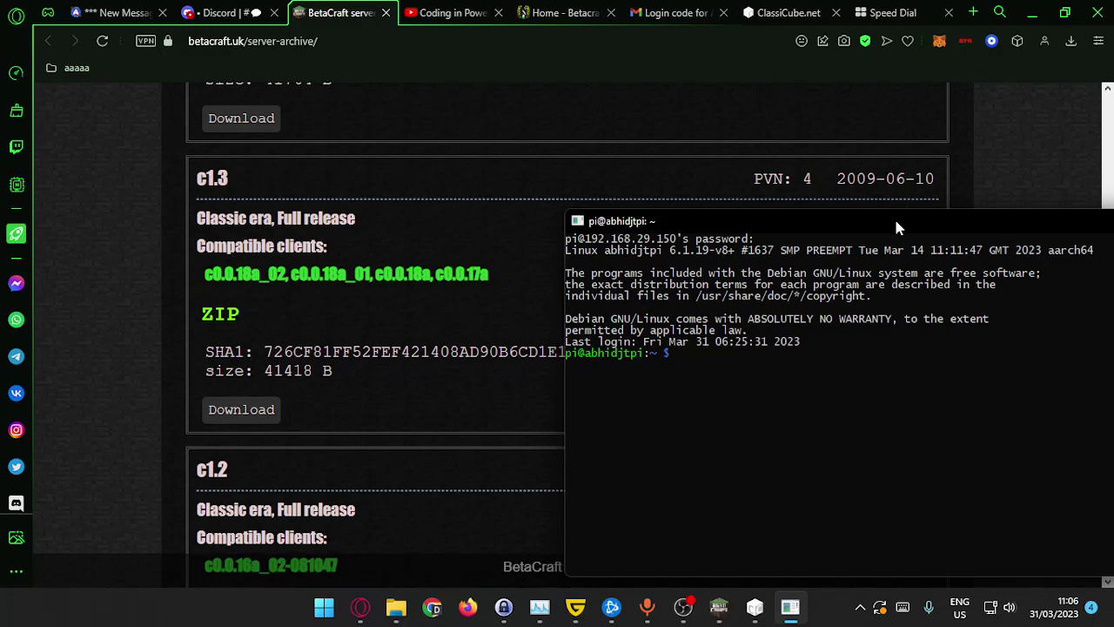
left_click_drag(899, 228, 694, 165)
- Enter teststuff, list its files with dir, and go back up with cd .
type("cd teststuff/")
key("Return")
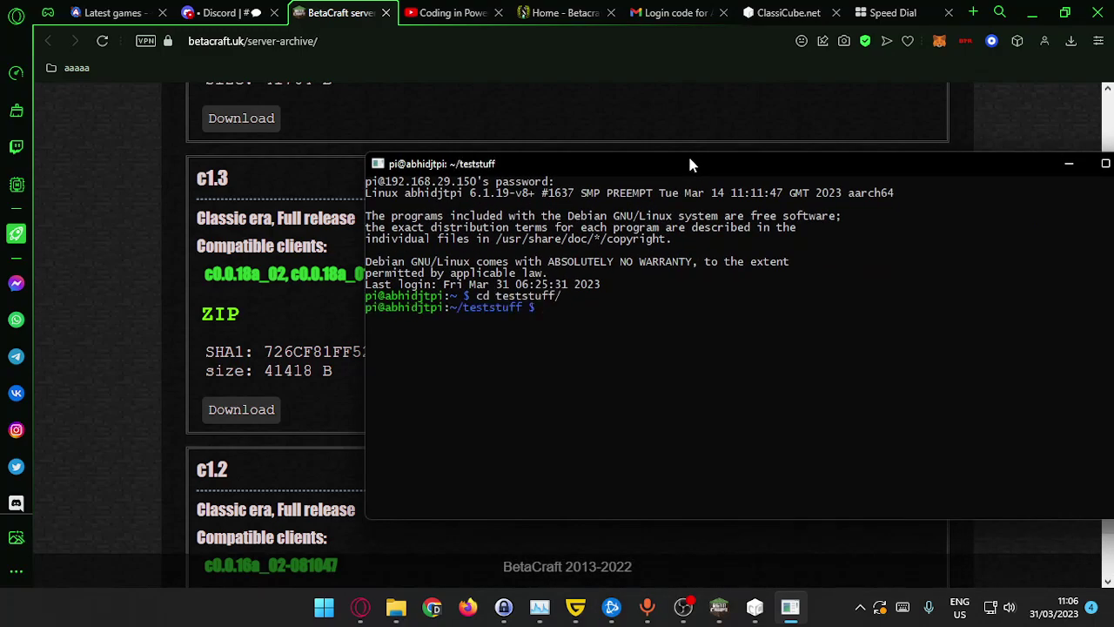
type("dir")
key("Return")
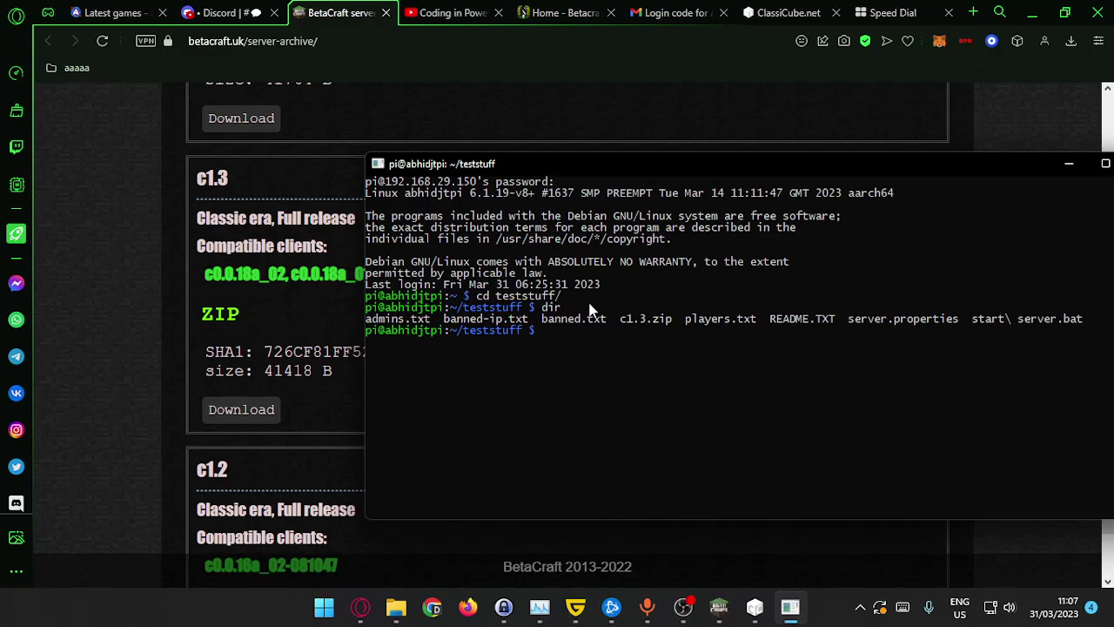
type("cd ..")
key("Return")
- Enter minecraft1.6server and list c1.2.zip, server.jar and startserver.sh with dir
type("cd ")
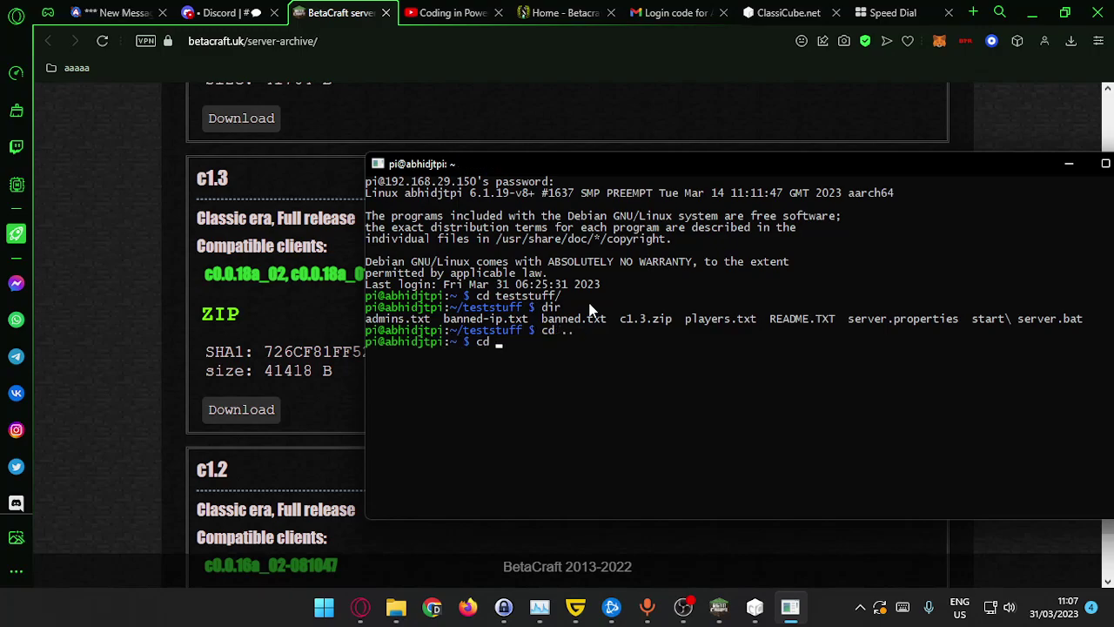
type("minecraft1.6server/")
key("Return")
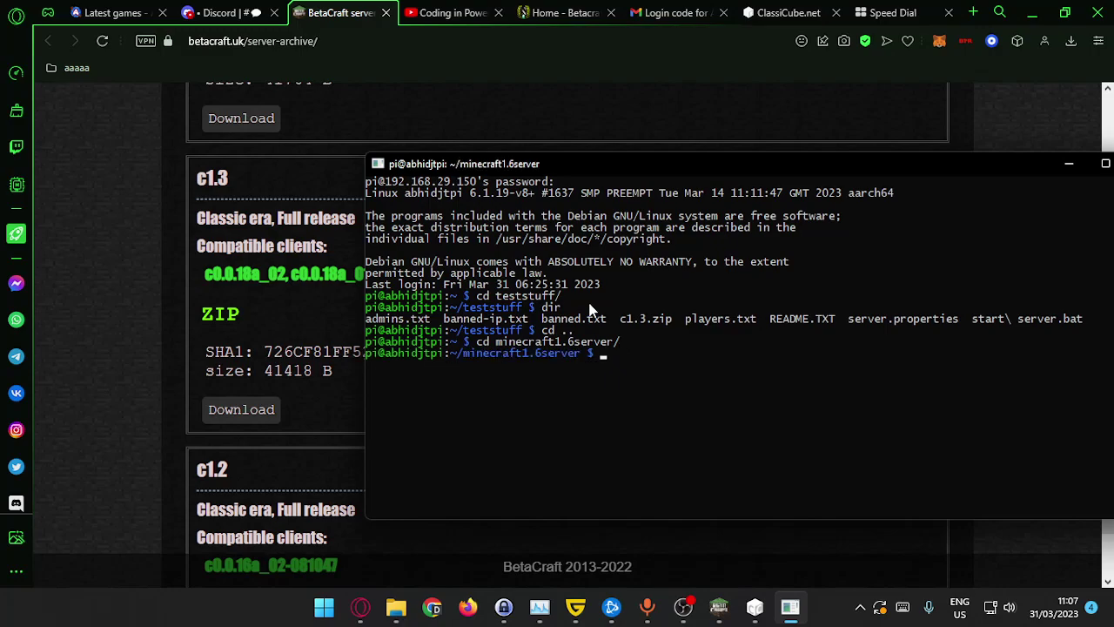
type("dir")
key("Return")
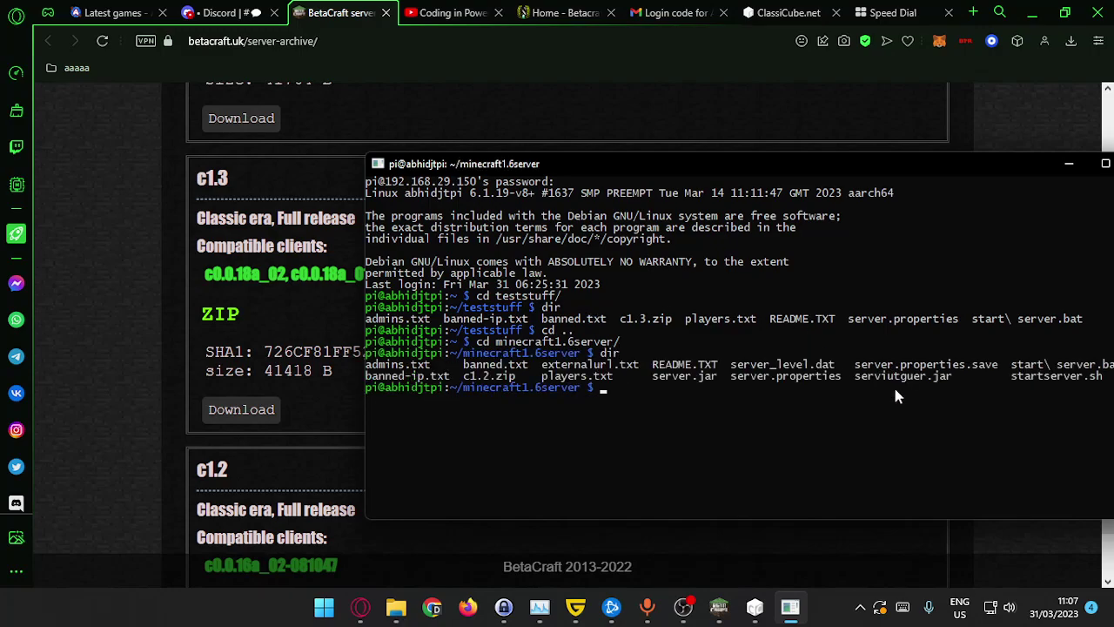
left_click_drag(855, 375, 951, 377)
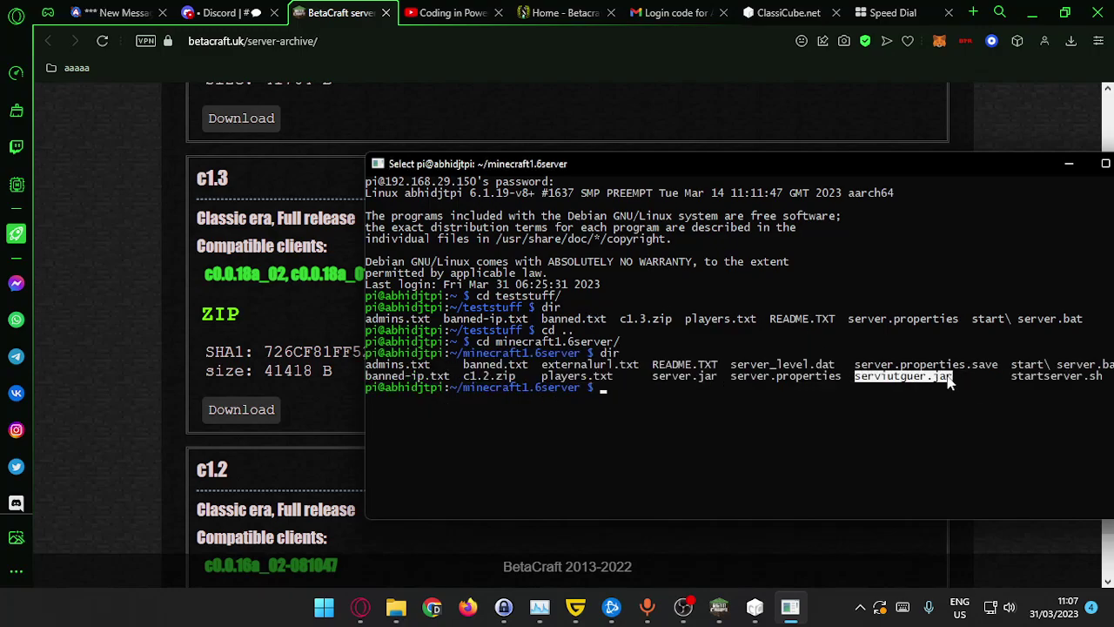
right_click(948, 381)
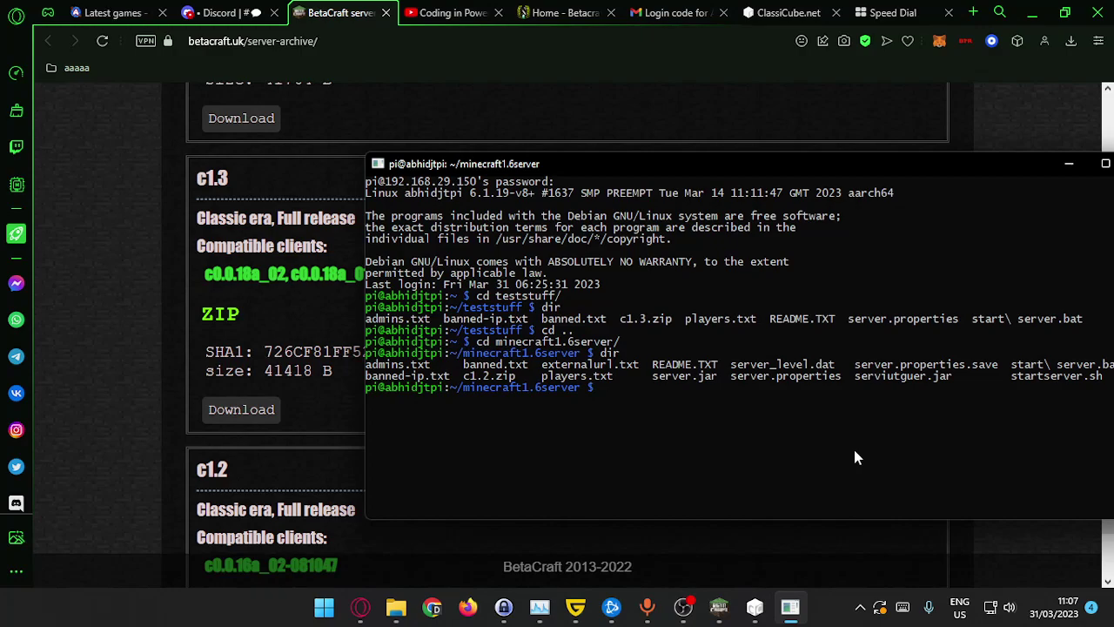
type("nano startserver.sh")
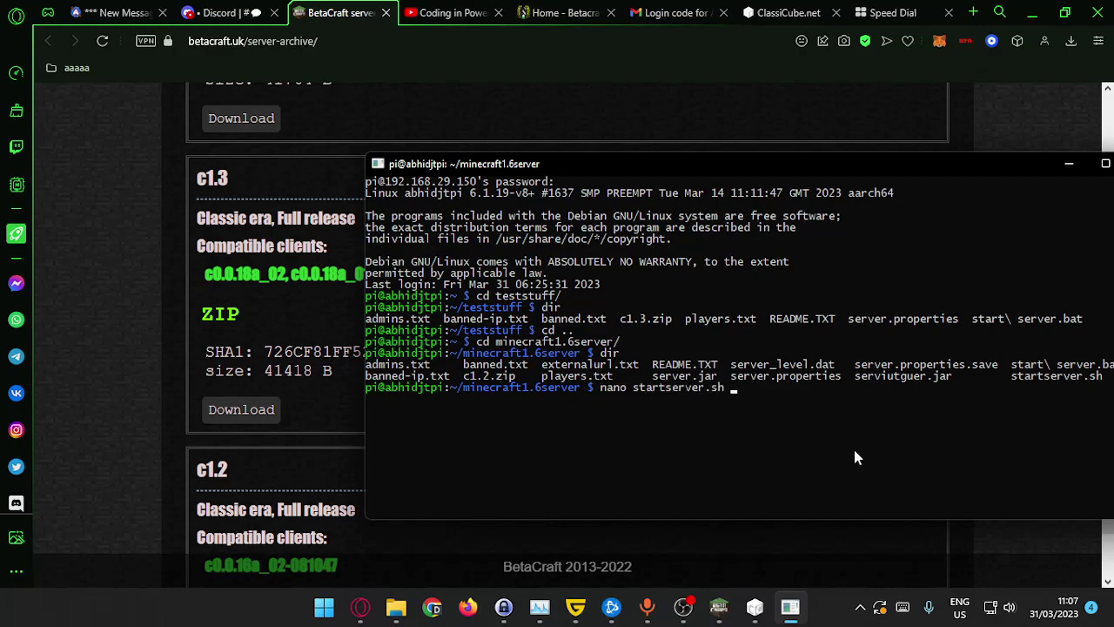
- Open startserver.sh in nano, review its java -Dhttp.proxyHost=betacraft.uk line, and exit nano
key("Return")
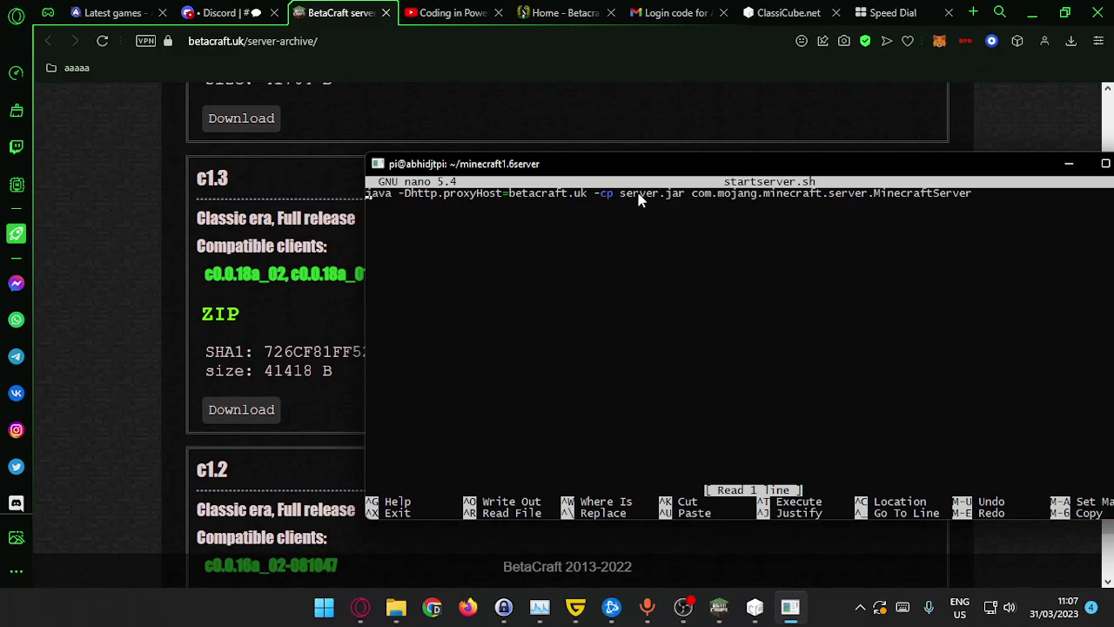
mouse_move(710, 612)
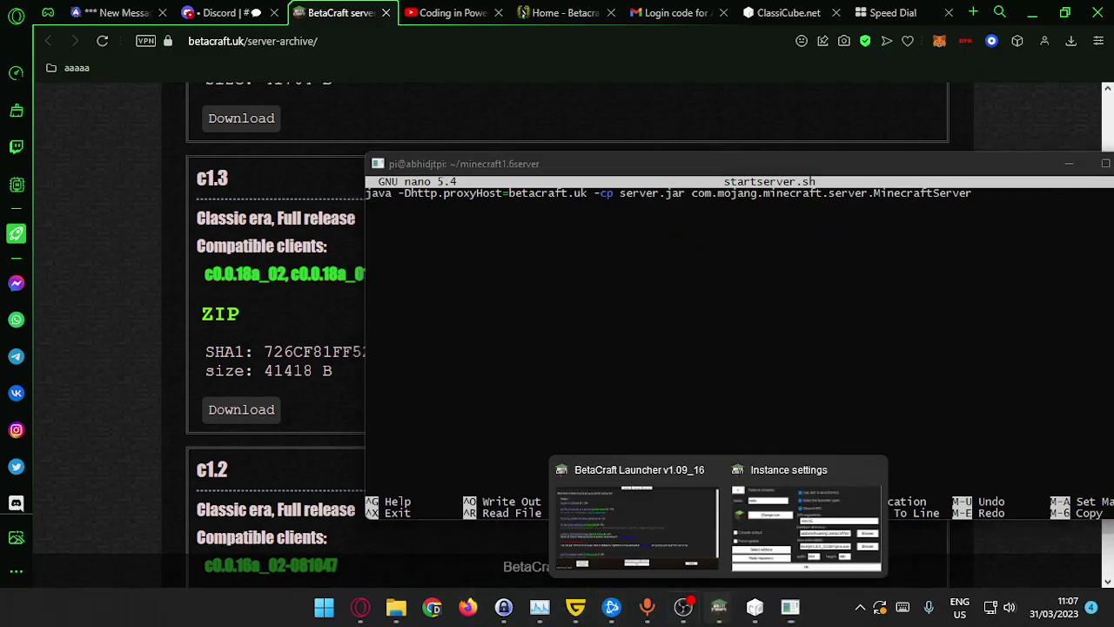
left_click(558, 513)
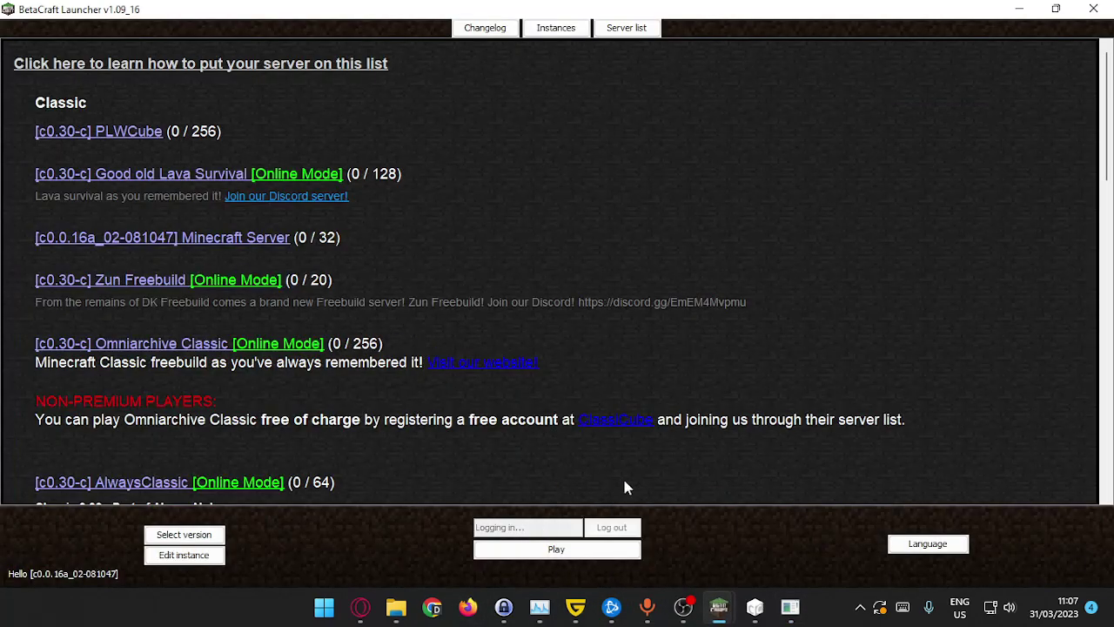
left_click(791, 607)
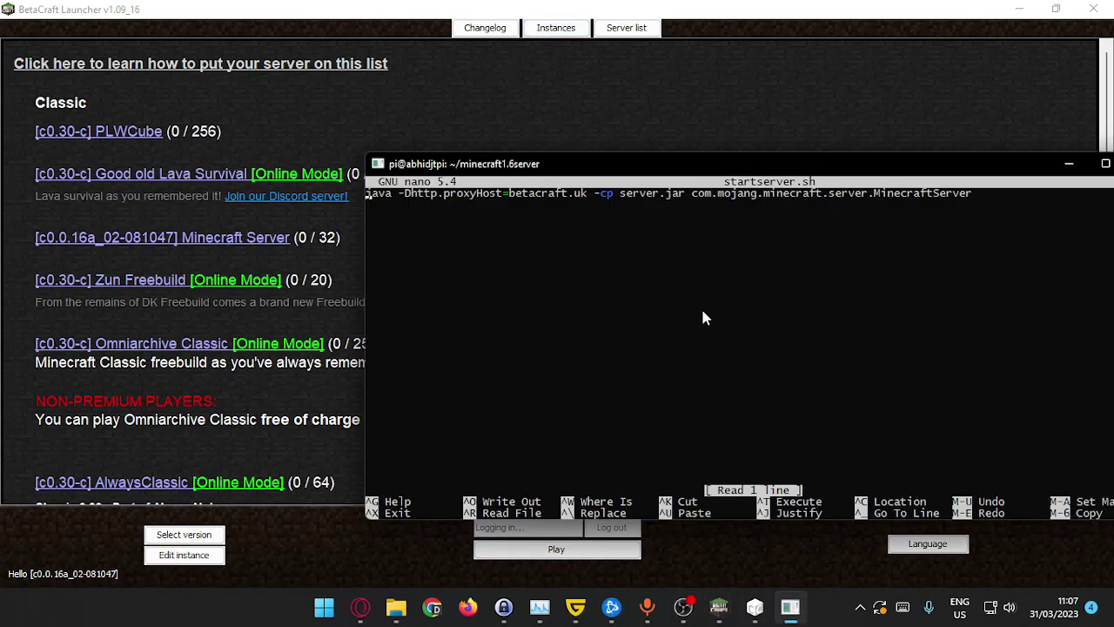
mouse_move(718, 600)
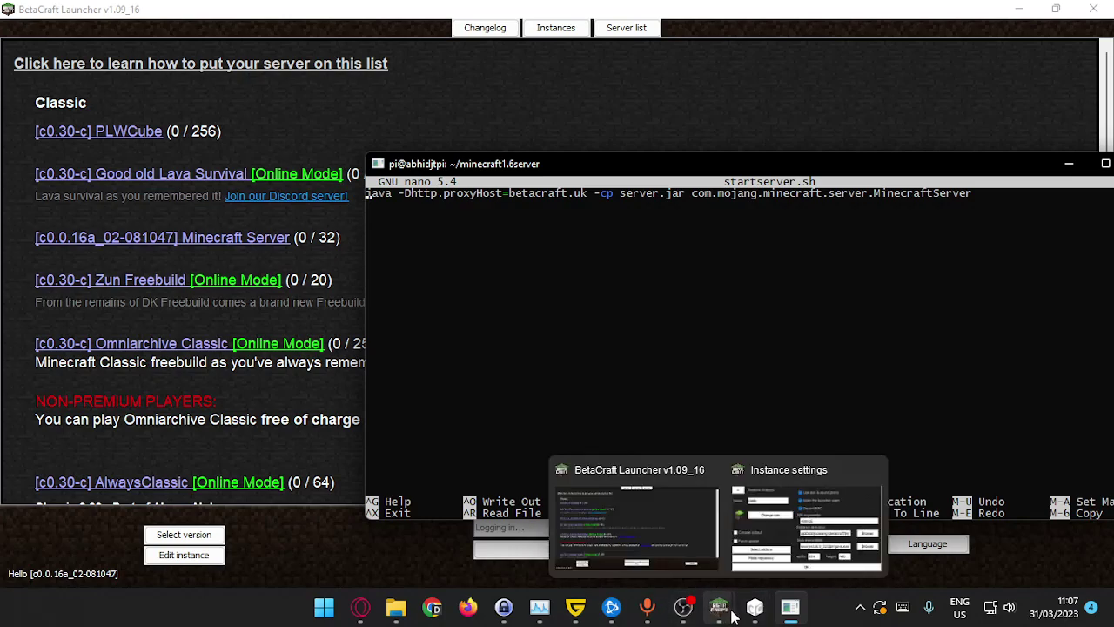
left_click(790, 607)
left_click(791, 607)
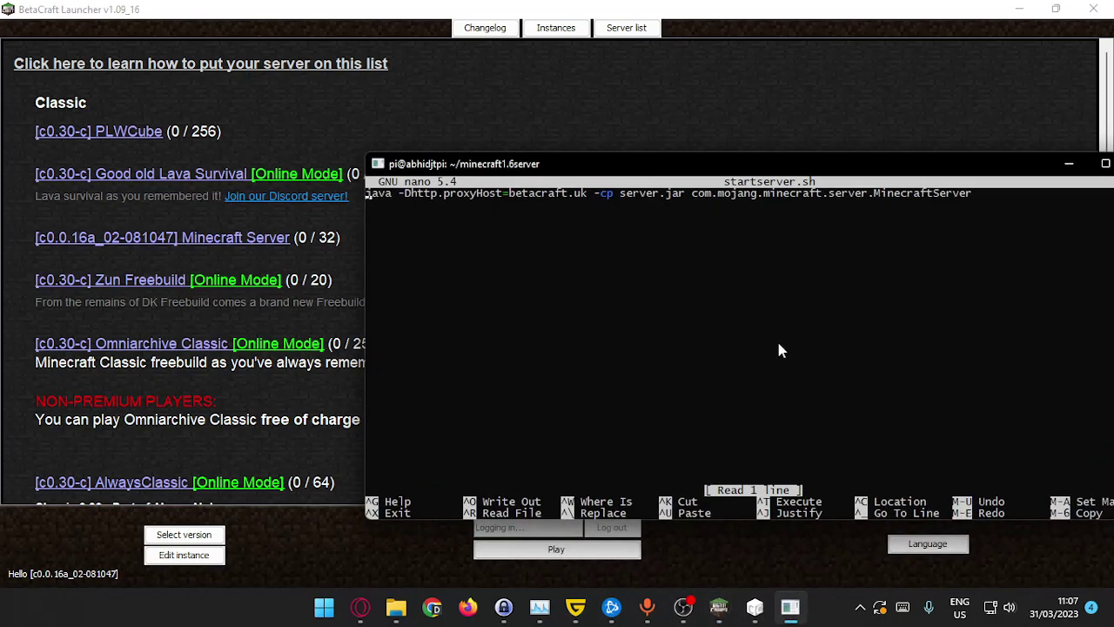
left_click(1105, 163)
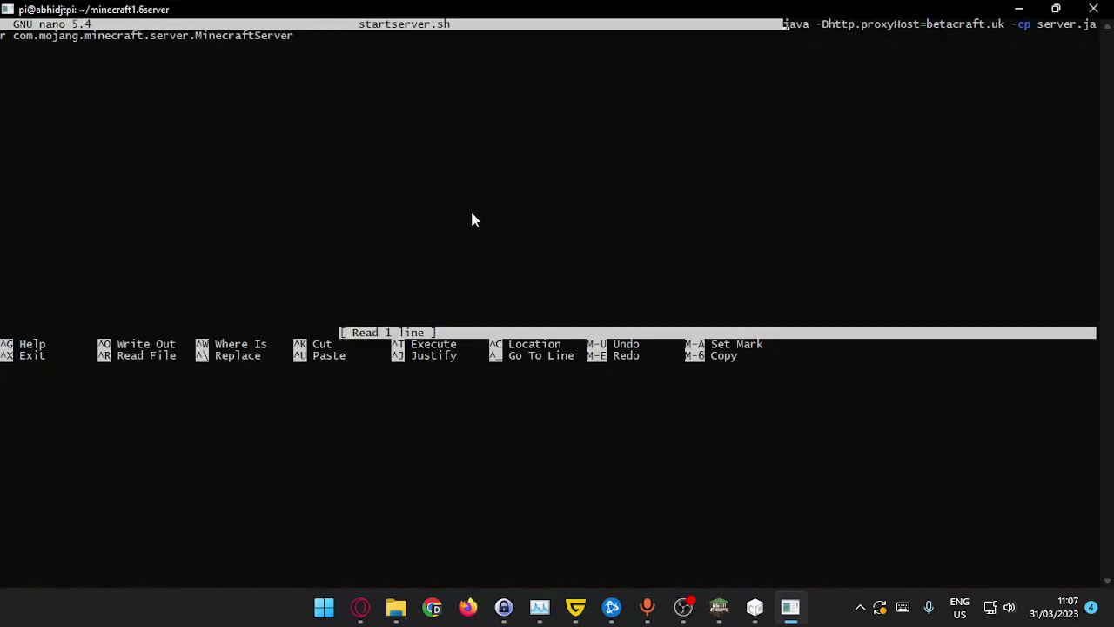
key("ctrl+x")
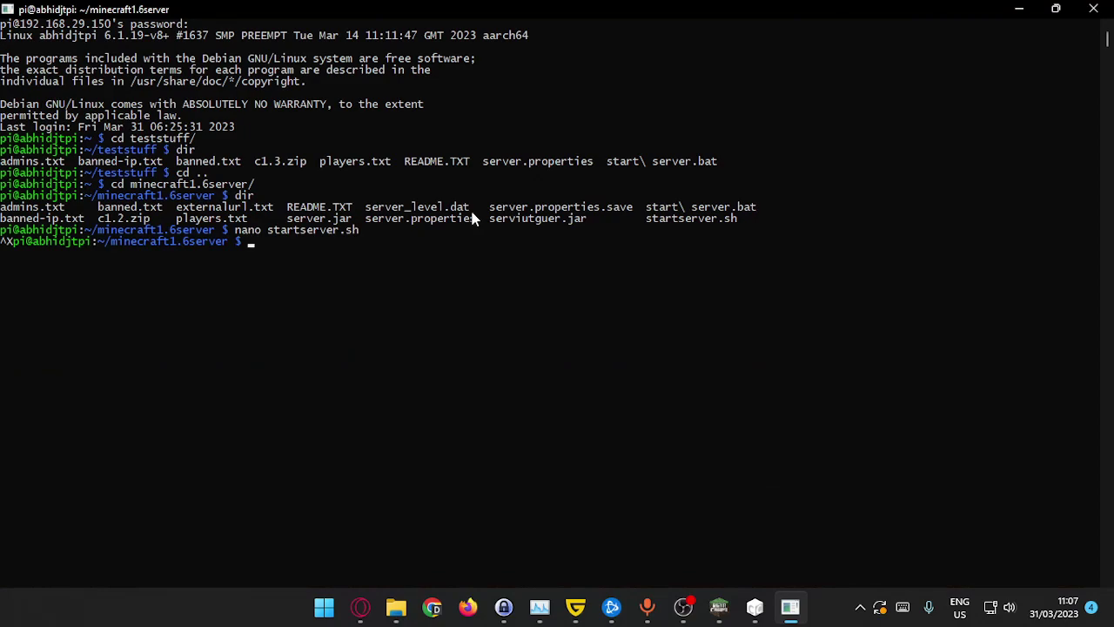
- List the folder and run ./startserver.sh to start the Classic server on port 25565
key("Return")
key("Return")
type("dir")
key("Return")
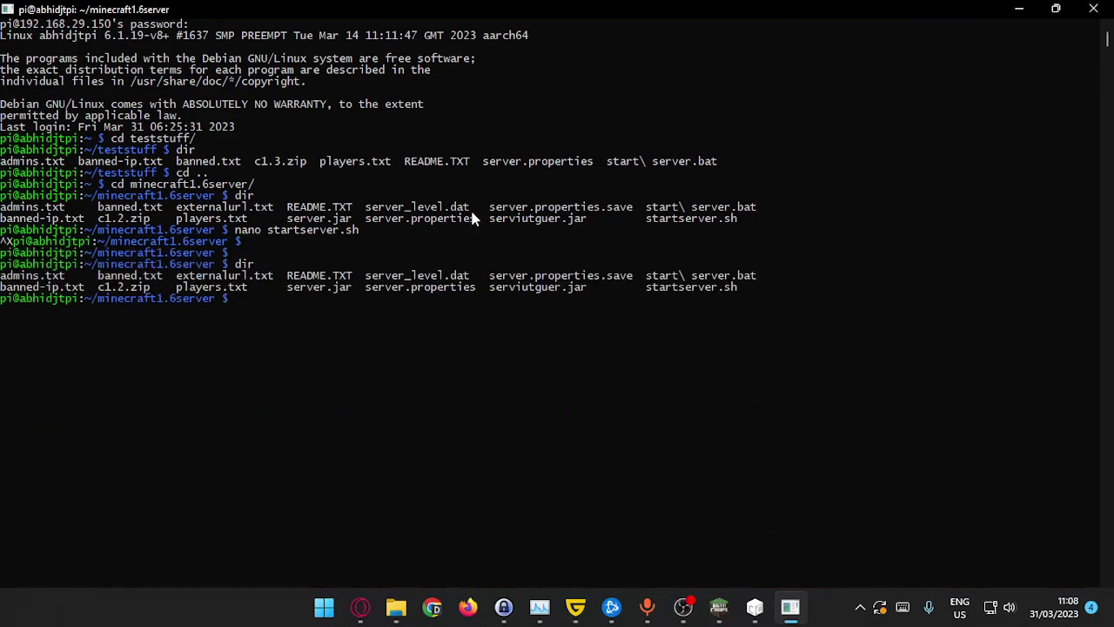
type("./starts")
key("Tab")
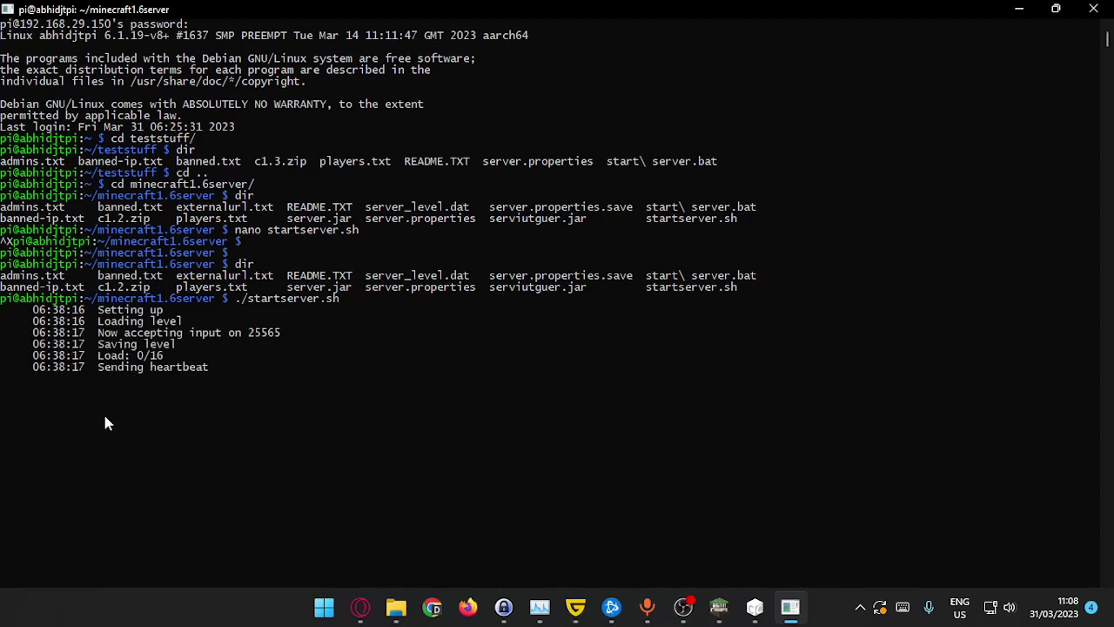
- Bring up the BetaCraft Launcher and reload its server list twice, scrolling through it
mouse_move(719, 607)
left_click(645, 478)
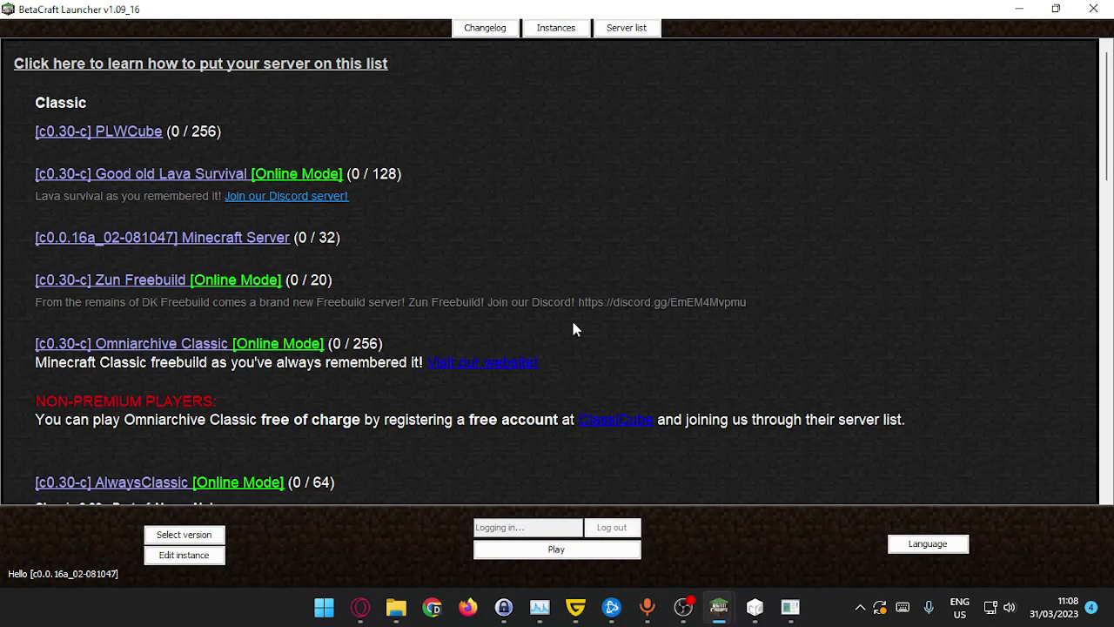
left_click(626, 27)
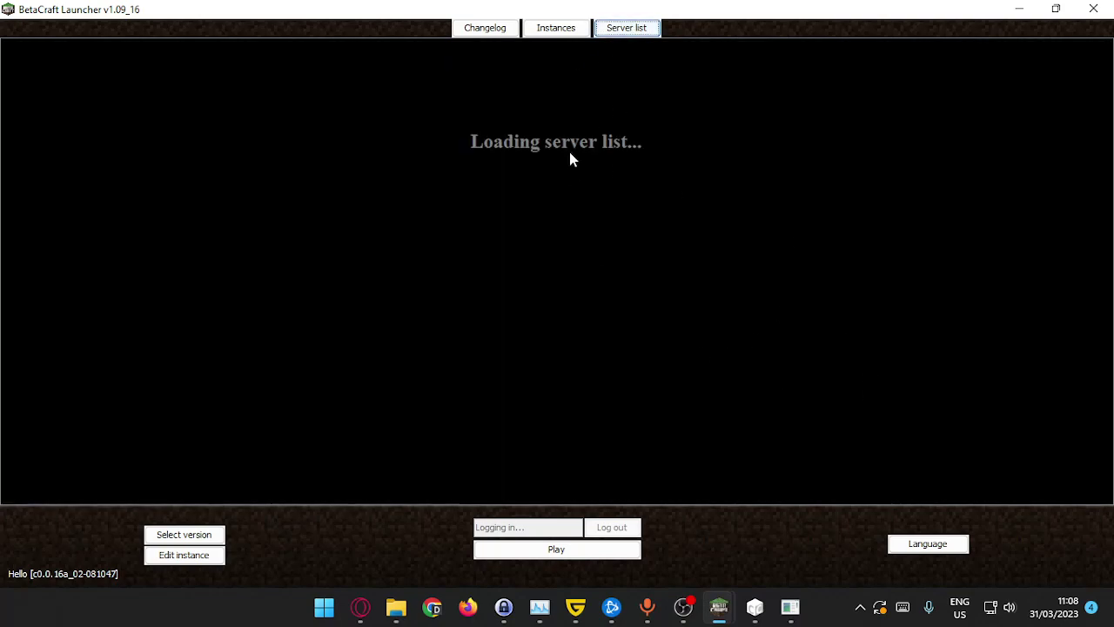
scroll(541, 339, "down", 6)
scroll(540, 310, "down", 2)
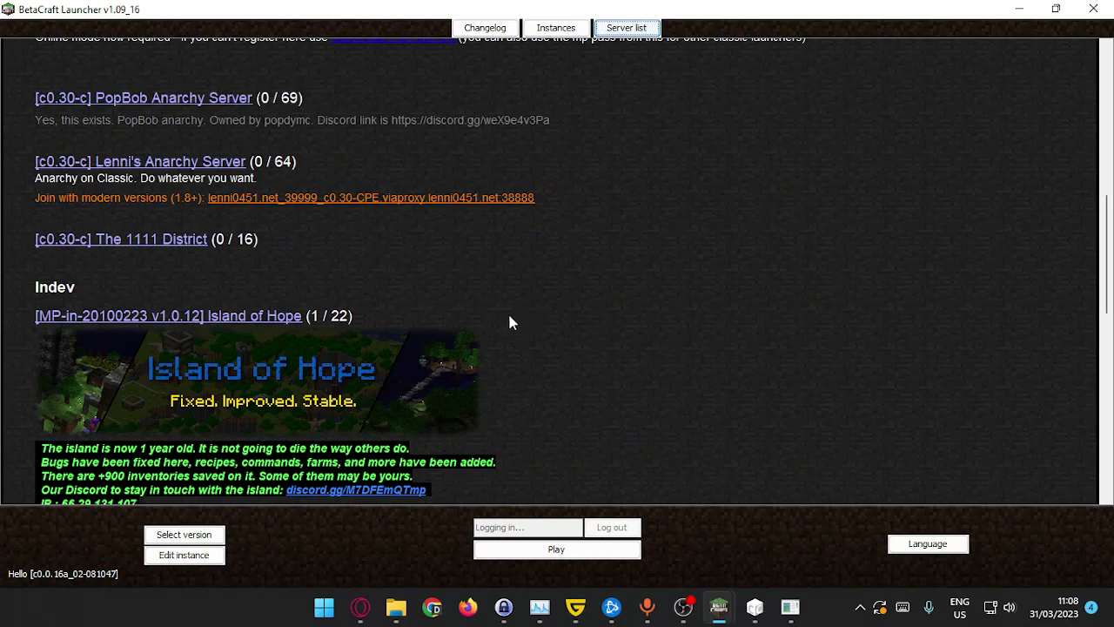
scroll(345, 252, "up", 2)
scroll(206, 171, "up", 4)
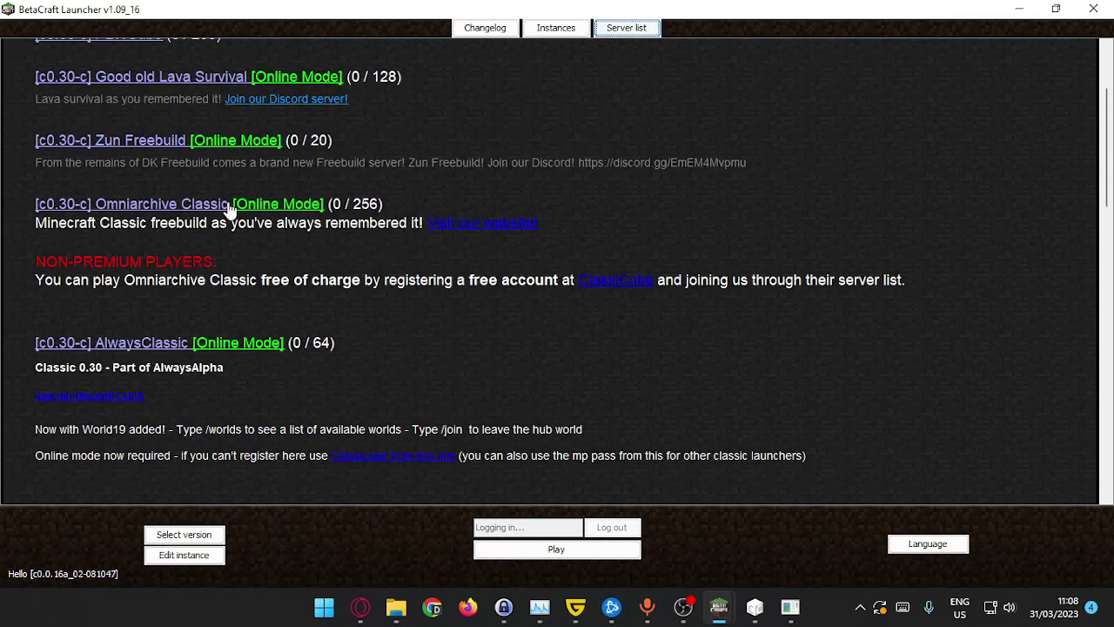
scroll(231, 209, "up", 3)
left_click(648, 31)
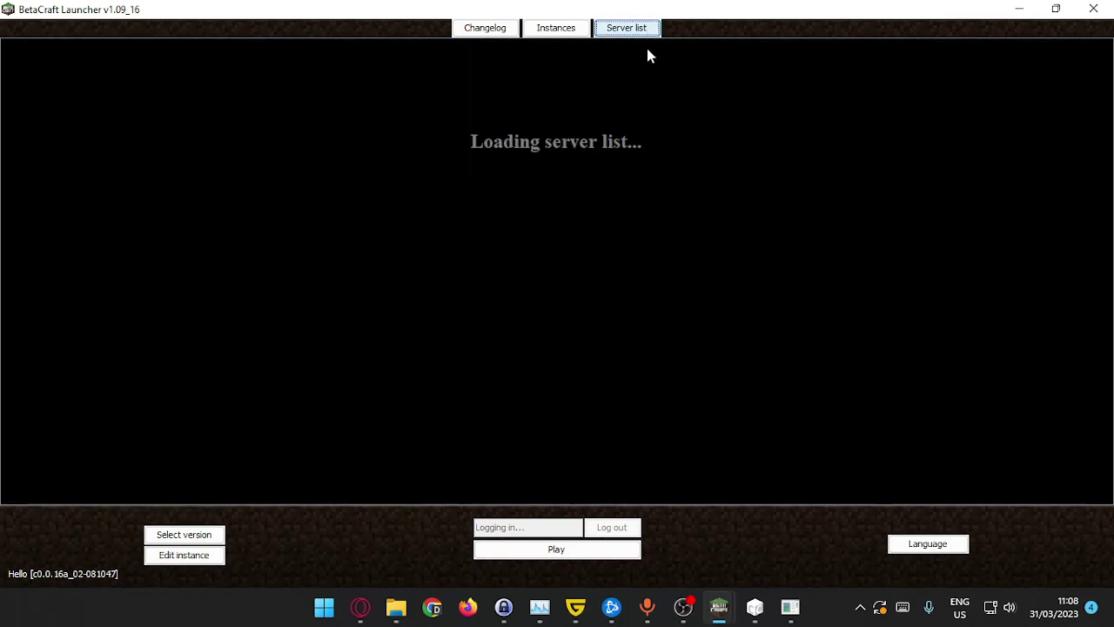
- Check the server console, reload again, and find the new c0.0.16a_02-081047 MC Server
left_click(790, 606)
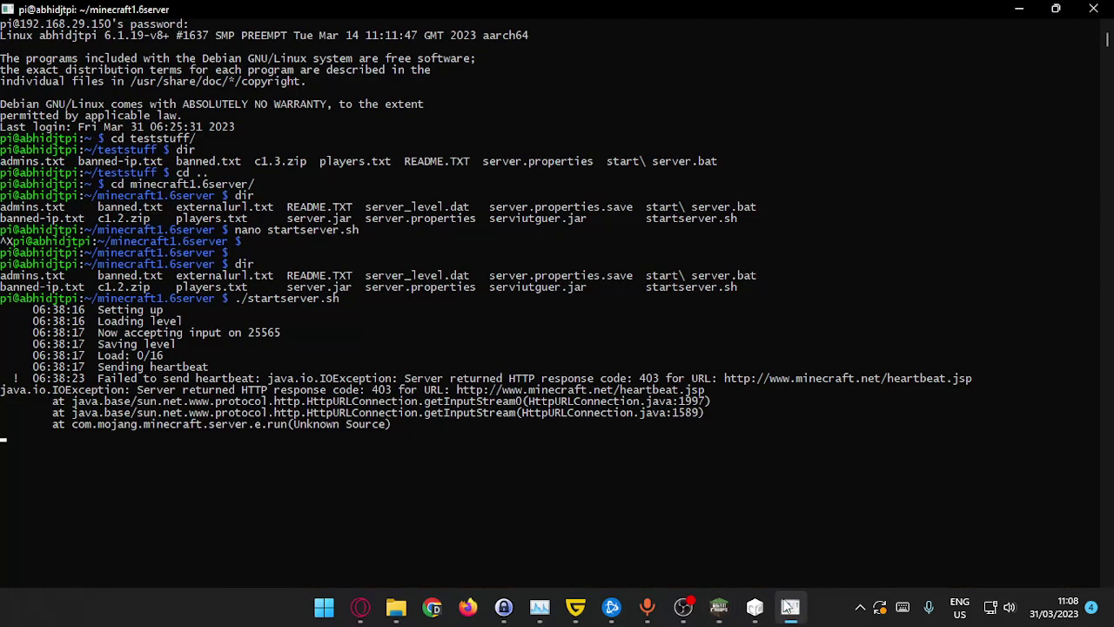
left_click(789, 607)
left_click(790, 606)
left_click(790, 607)
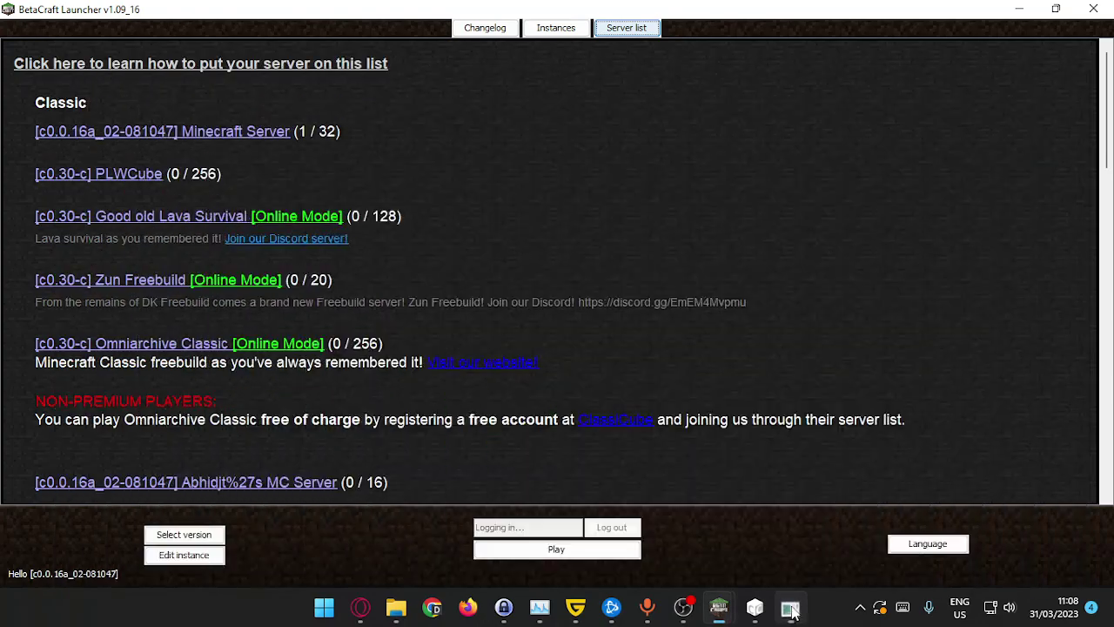
left_click(619, 33)
left_click(790, 607)
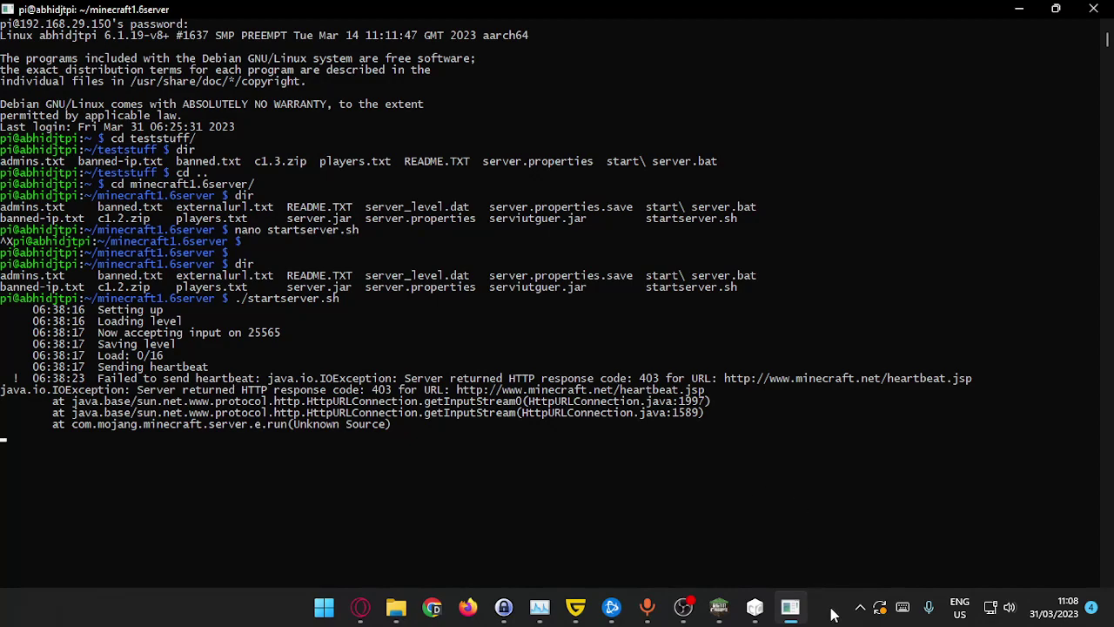
left_click(804, 606)
scroll(492, 135, "down", 3)
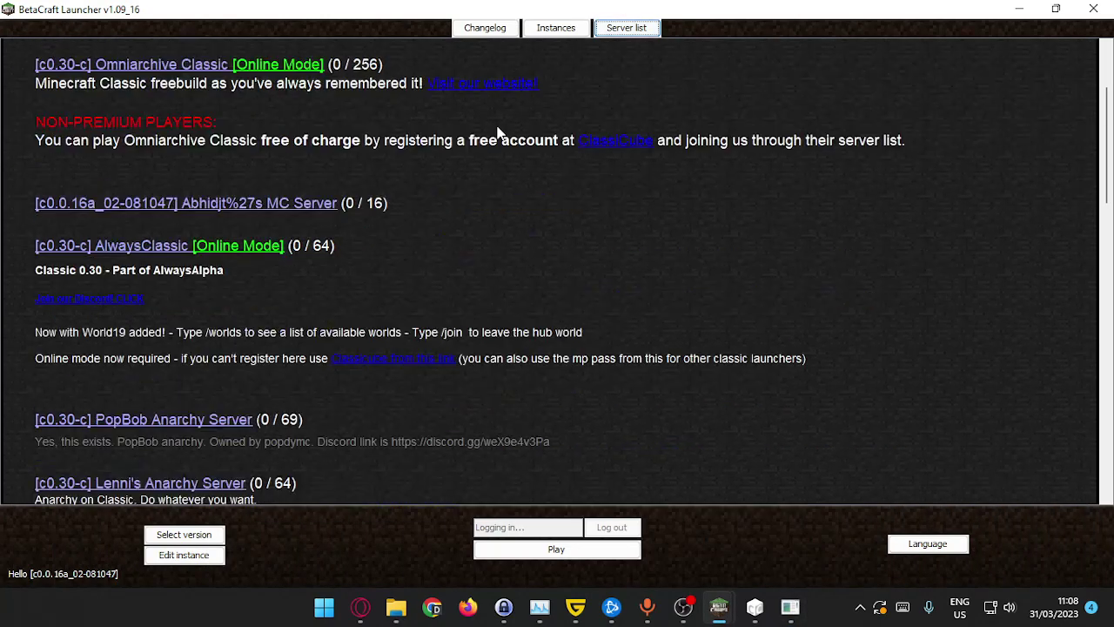
left_click(329, 214)
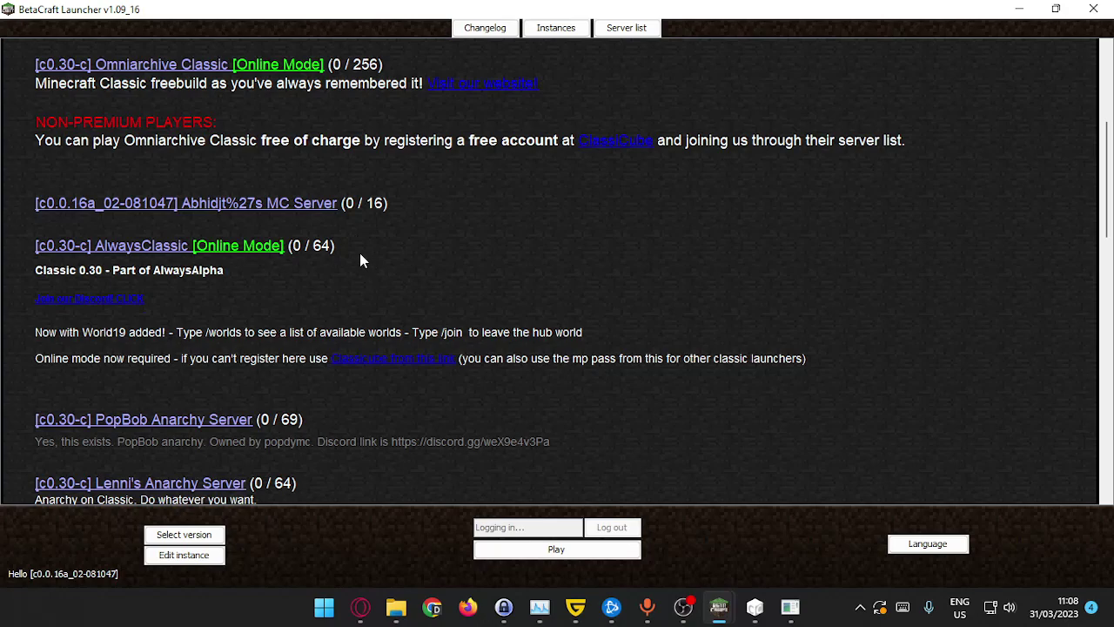
left_click(788, 612)
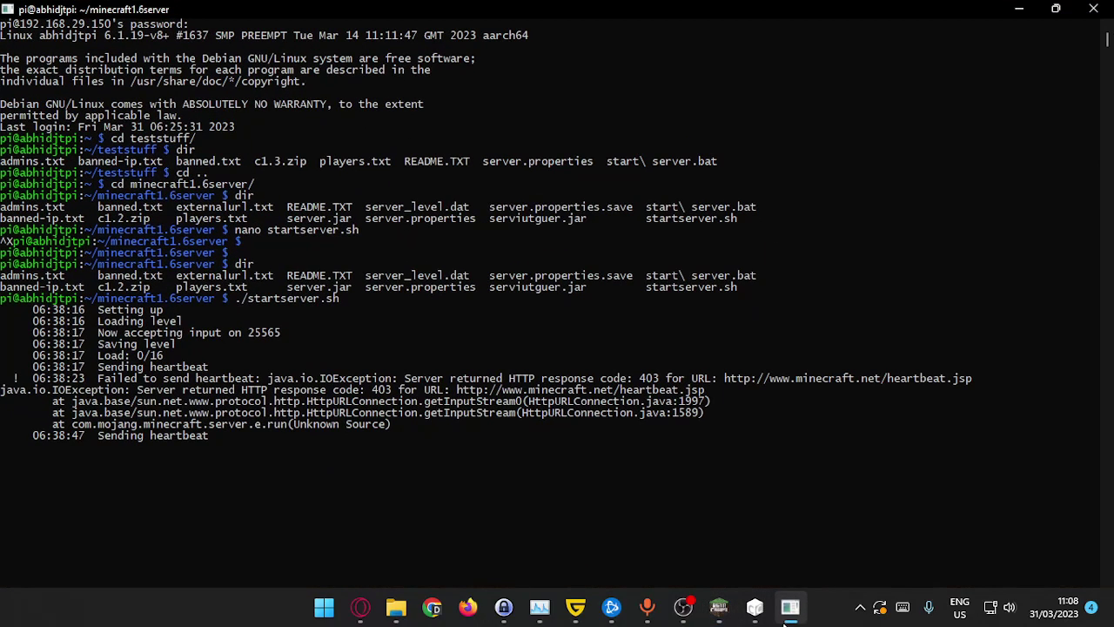
left_click(788, 614)
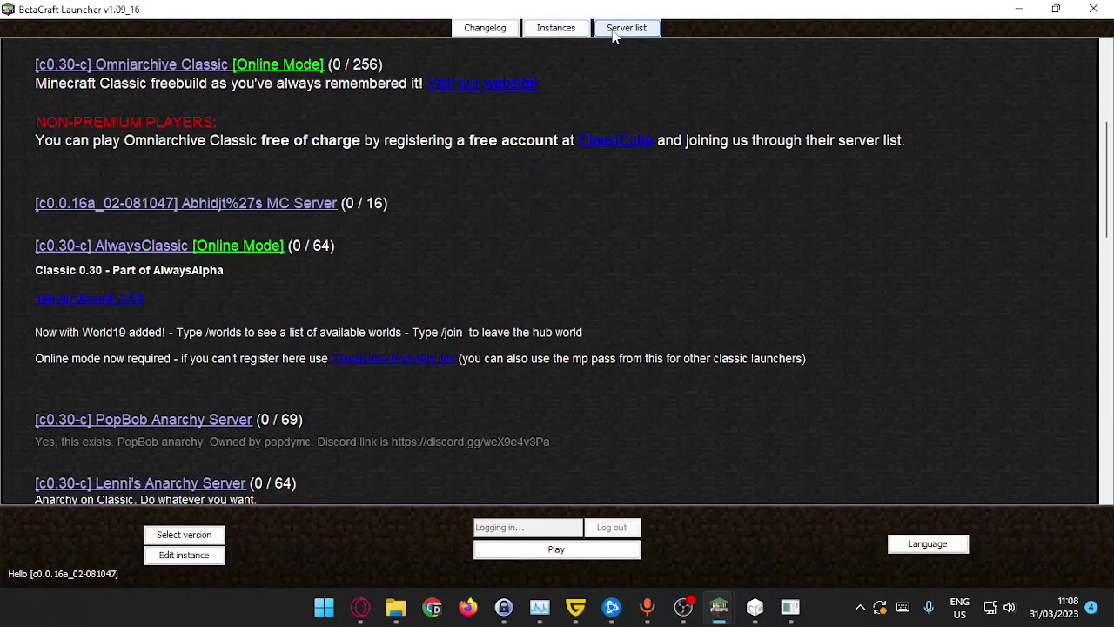
left_click(361, 607)
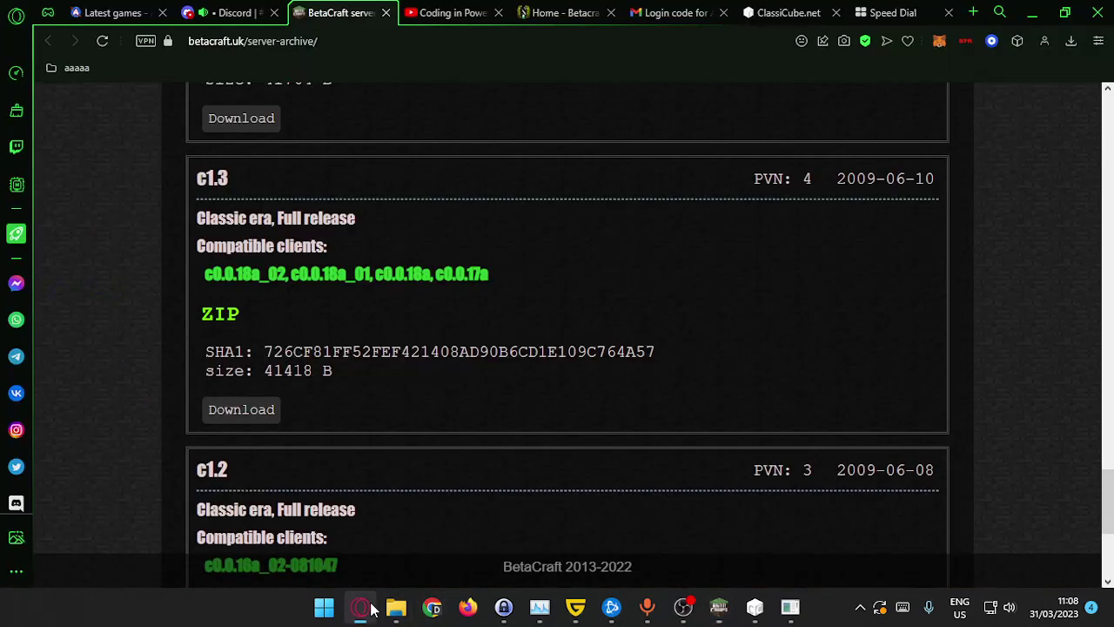
left_click(231, 12)
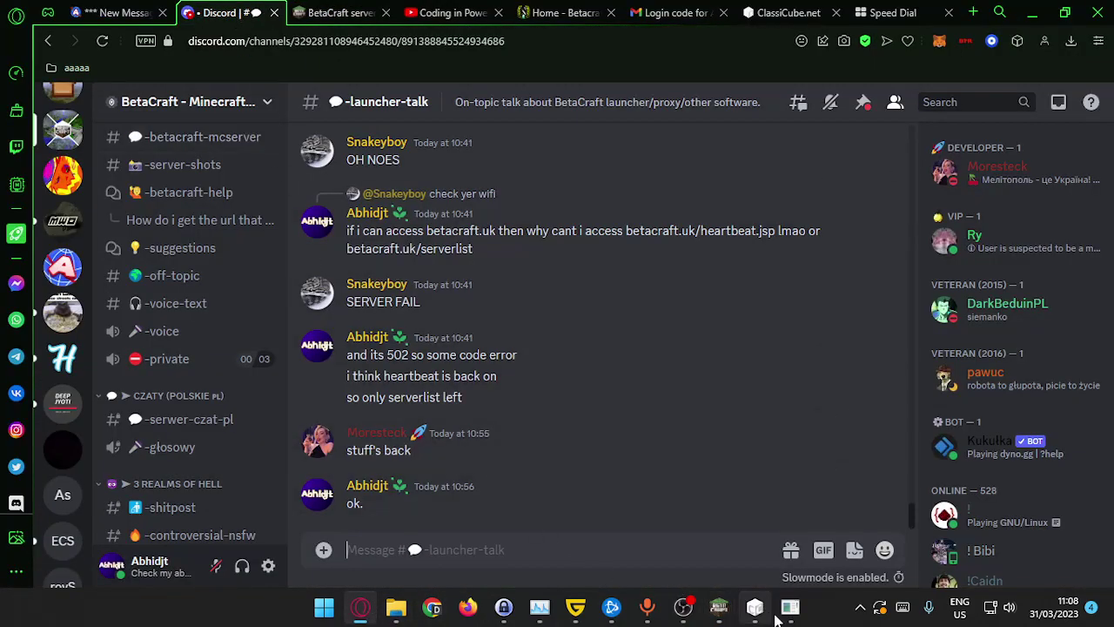
left_click(790, 608)
left_click(790, 612)
mouse_move(731, 605)
left_click(700, 531)
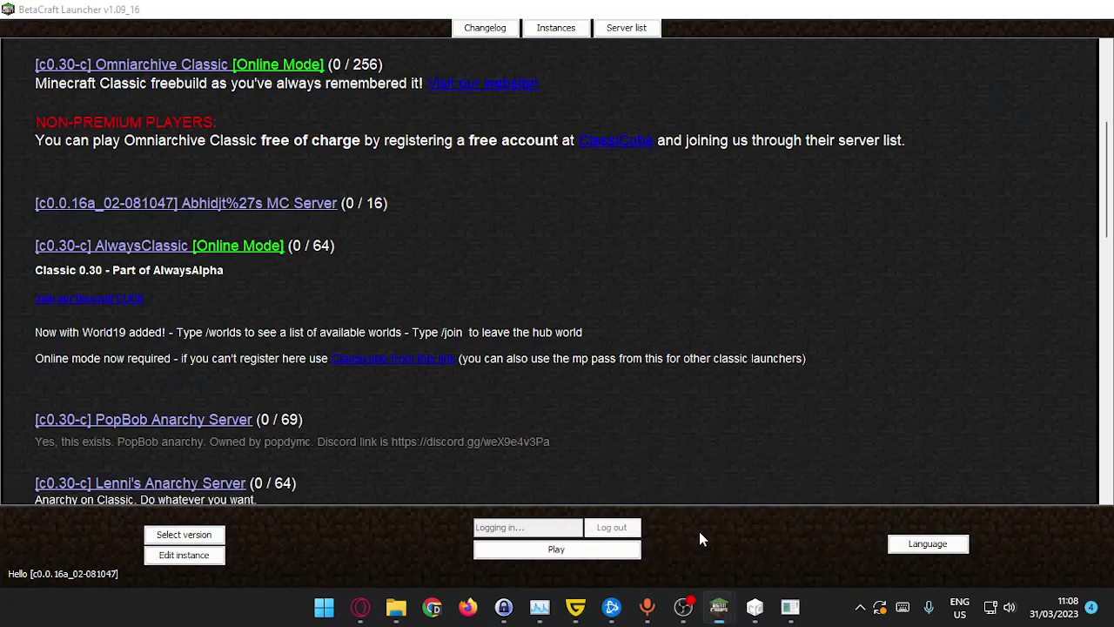
- Select the c0.0.16a_02-081047 server and start joining it, checking the server console
left_click(331, 209)
left_click(537, 357)
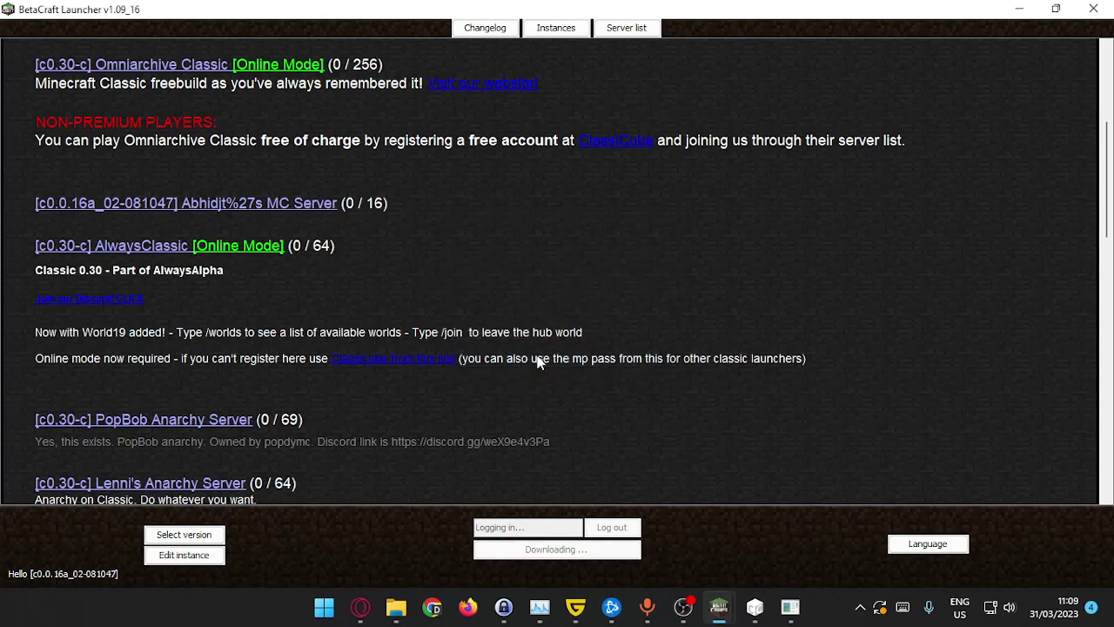
left_click(628, 349)
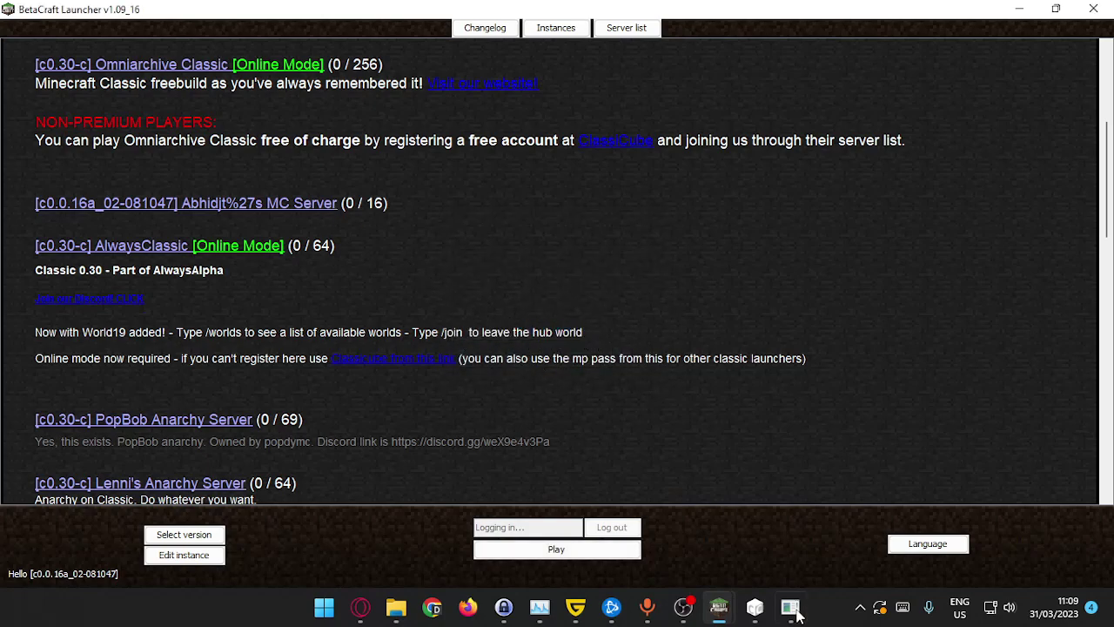
left_click(796, 613)
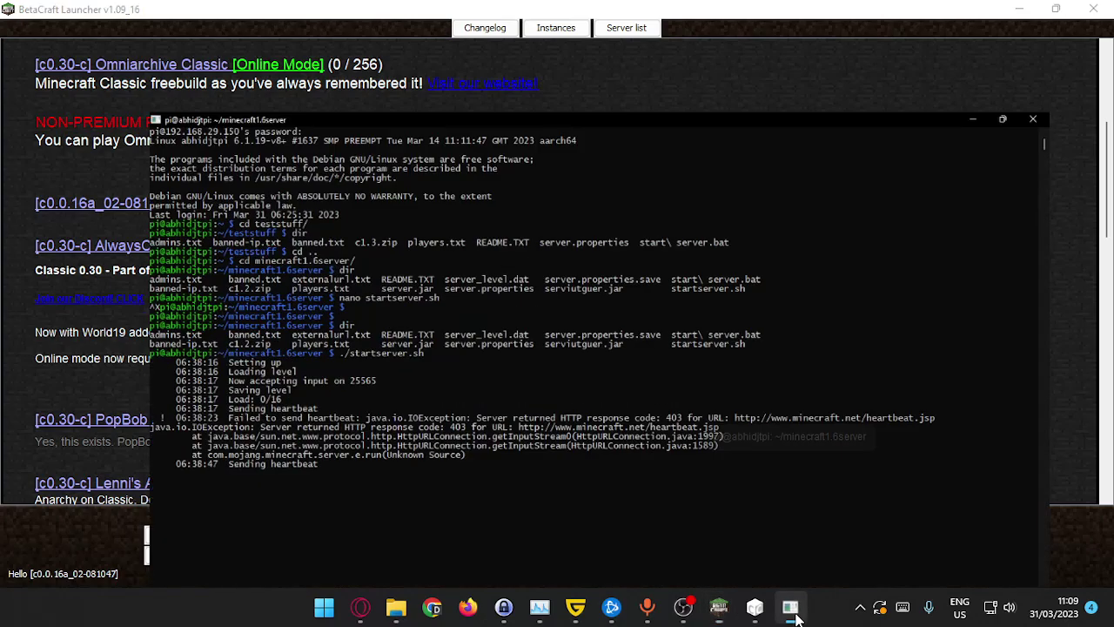
left_click(793, 611)
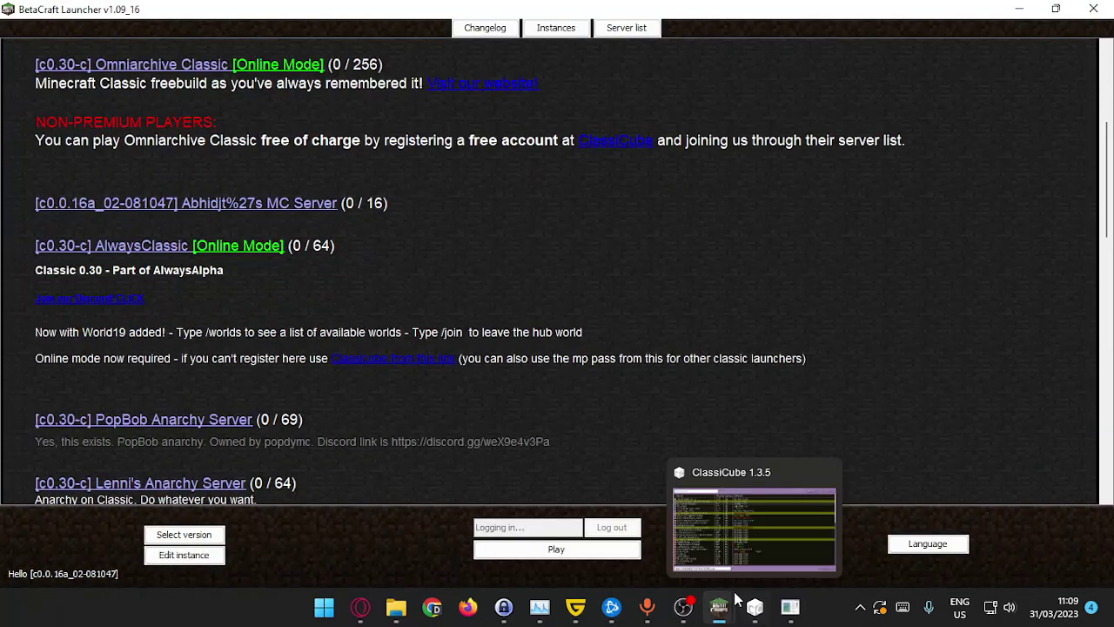
- Maximize the Hello game window and click inside it to start the game
mouse_move(720, 607)
mouse_move(806, 522)
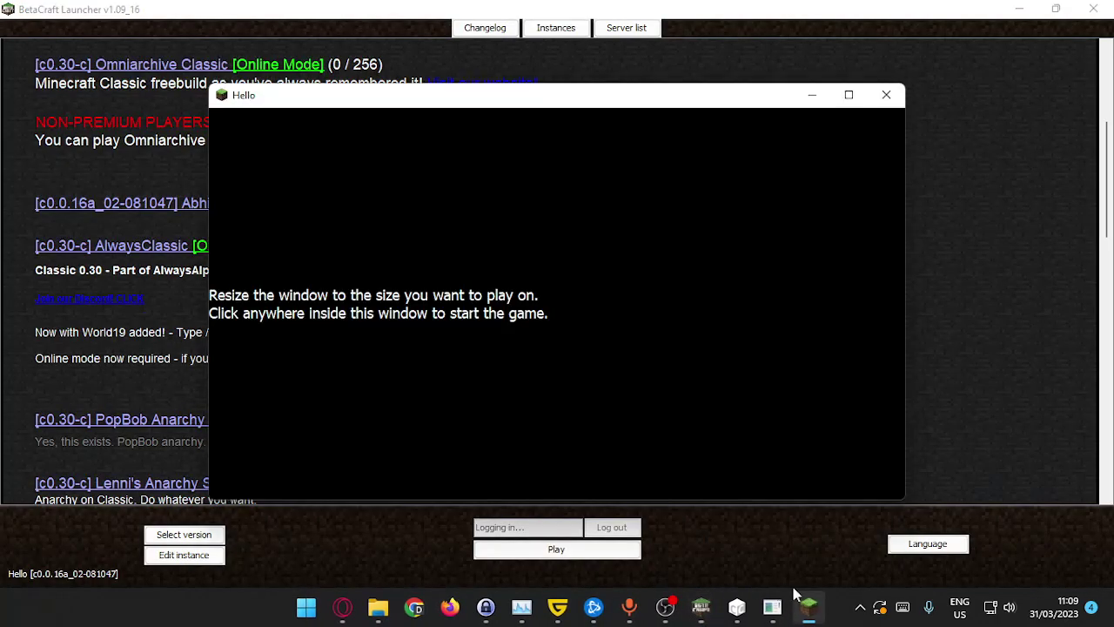
left_click(859, 81)
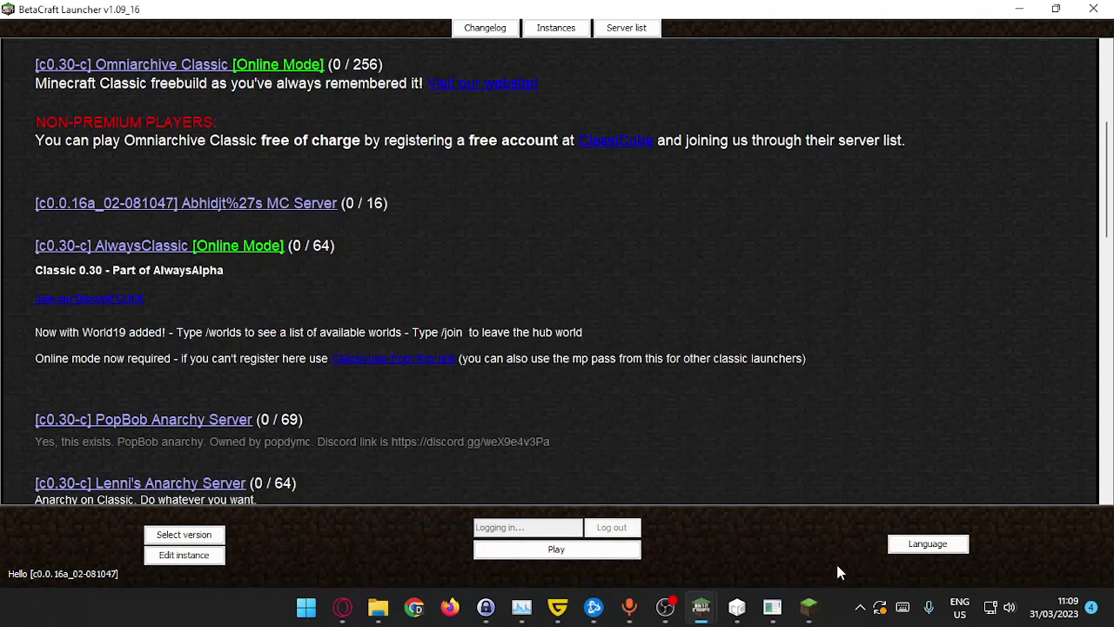
left_click(815, 611)
left_click(849, 95)
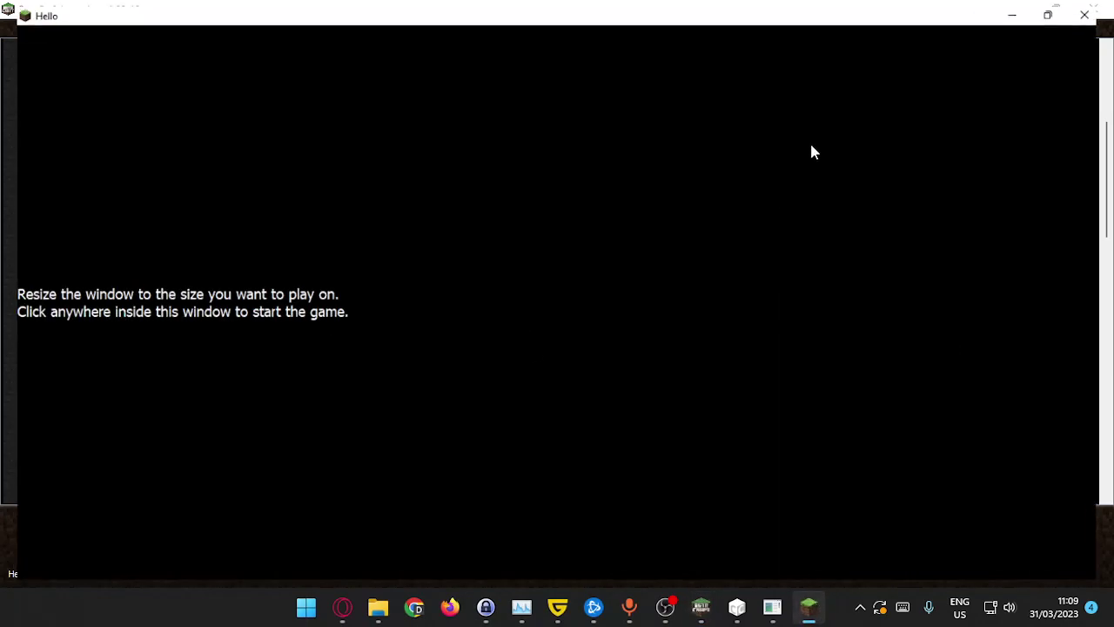
left_click(589, 296)
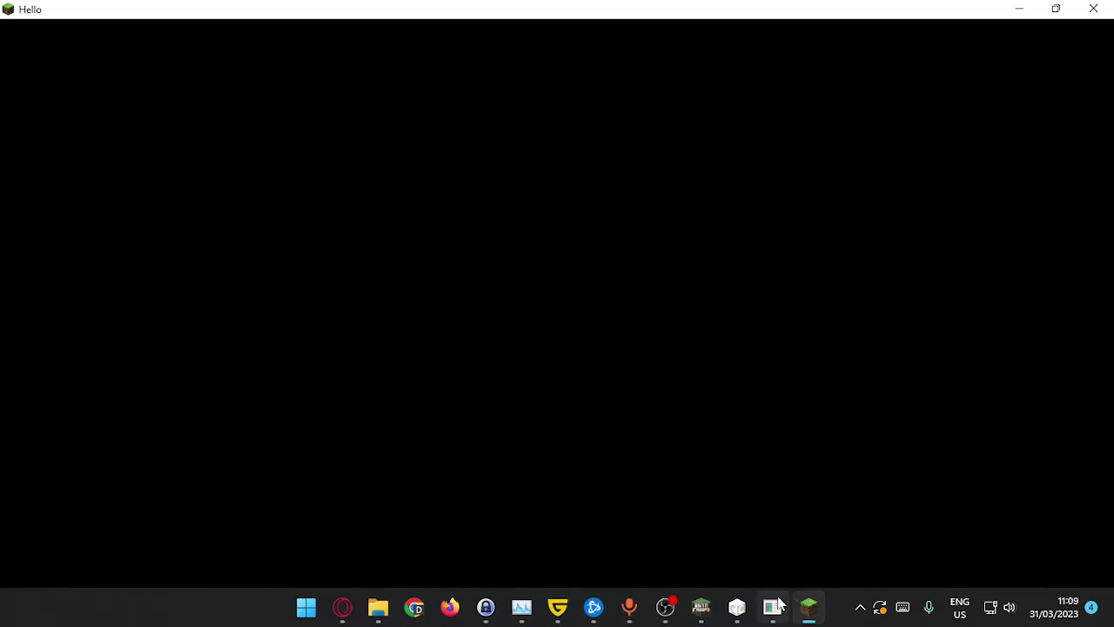
mouse_move(772, 606)
mouse_move(791, 523)
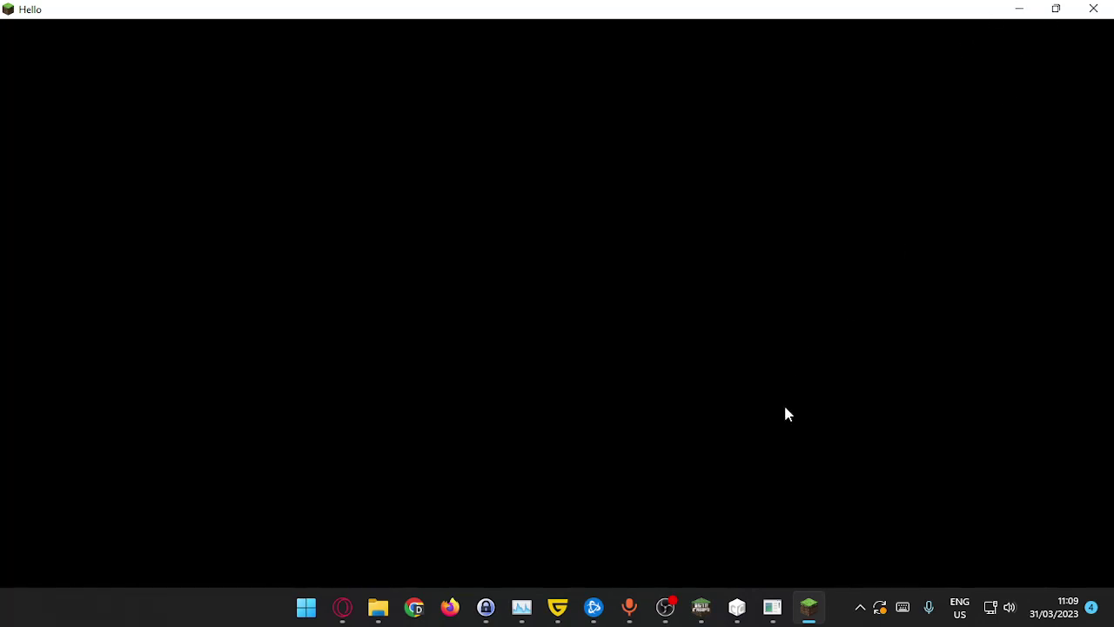
left_click(773, 607)
left_click(773, 607)
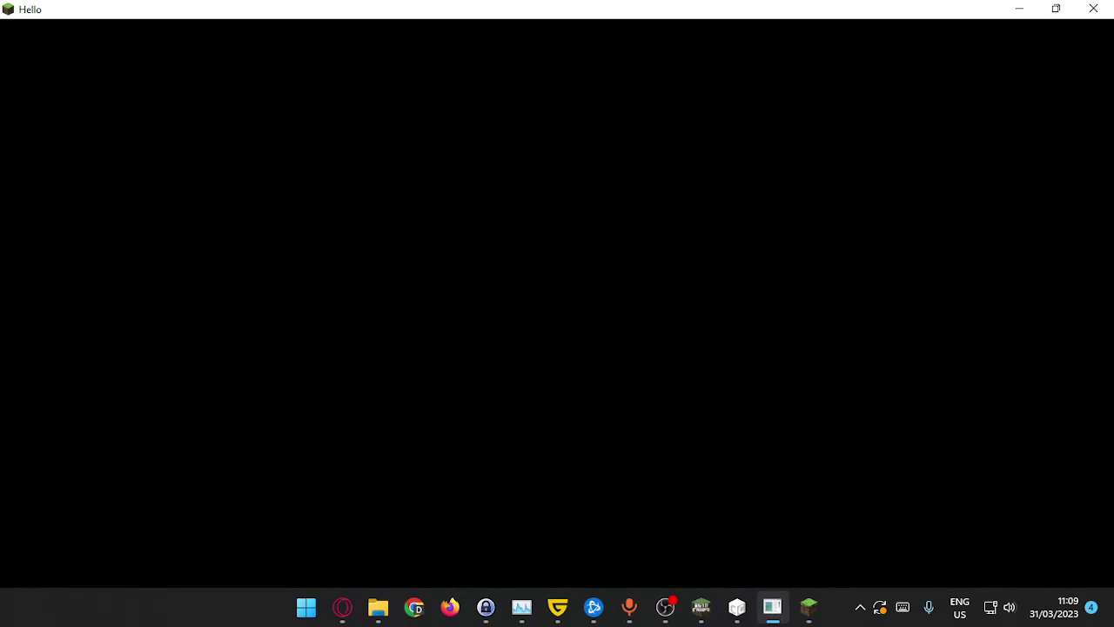
left_click(810, 609)
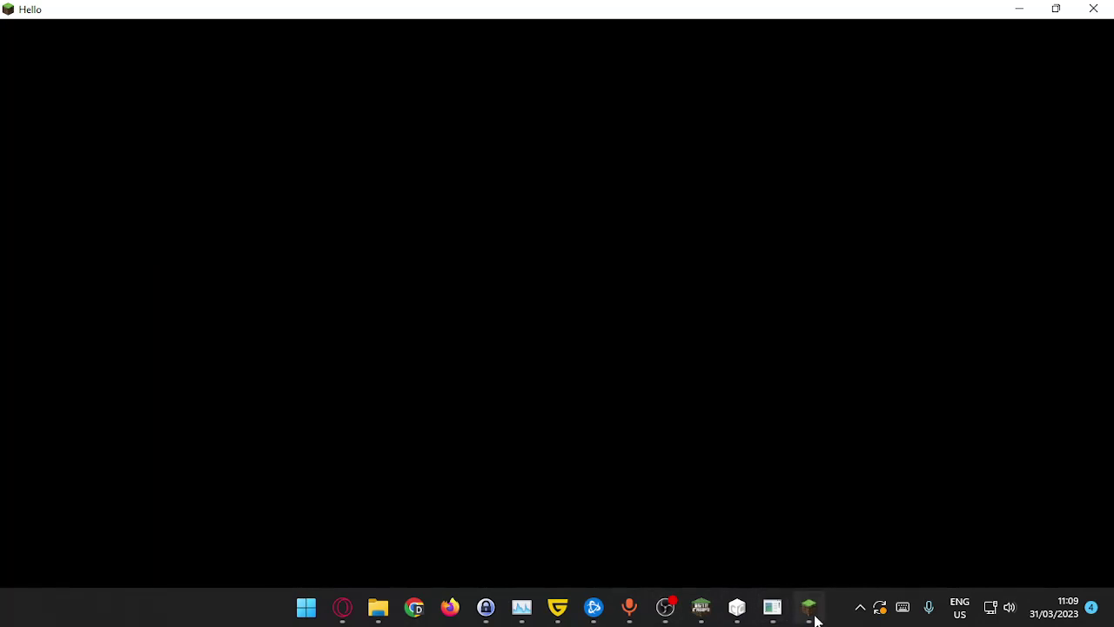
- In a new Opera tab, open the api.betacraft.uk edit_server page and review the description
left_click(343, 606)
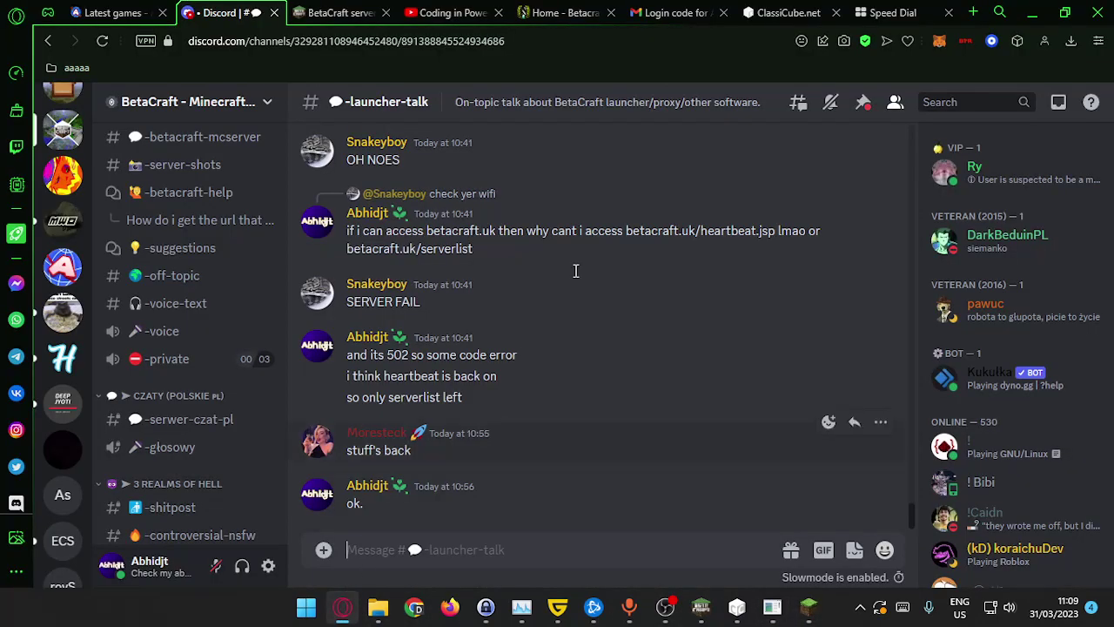
left_click(893, 12)
left_click(791, 40)
type("api")
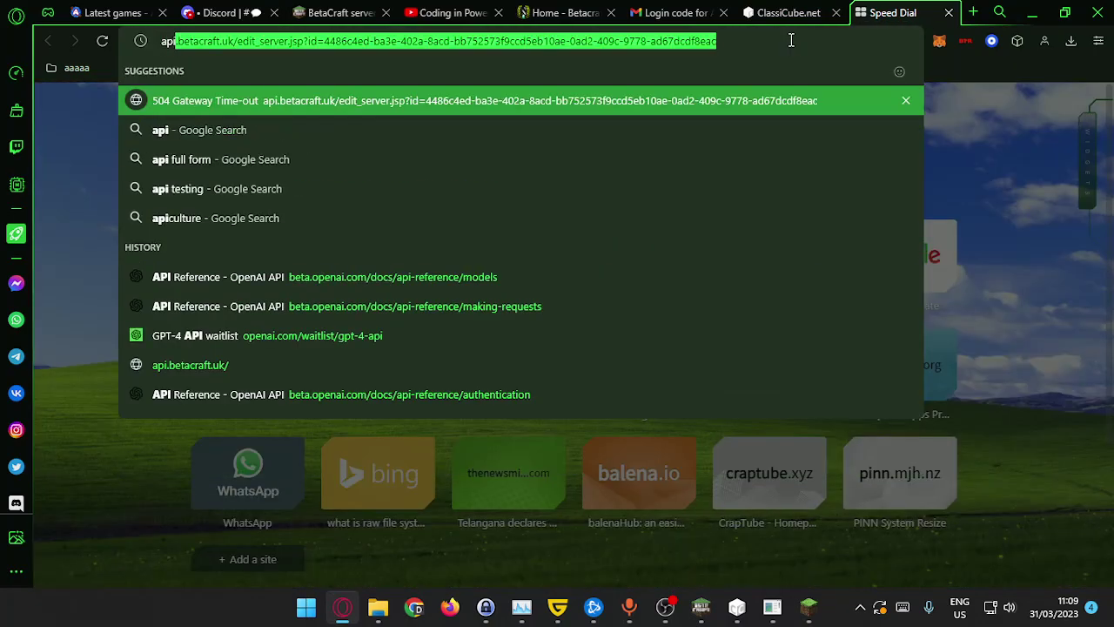
key("Return")
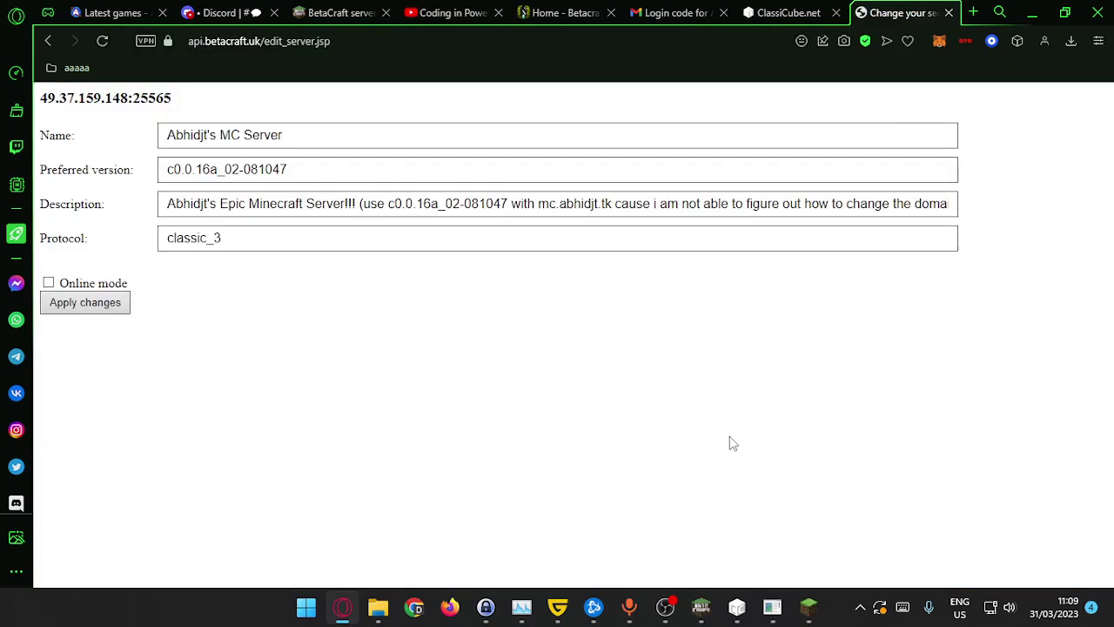
left_click_drag(832, 205, 1113, 201)
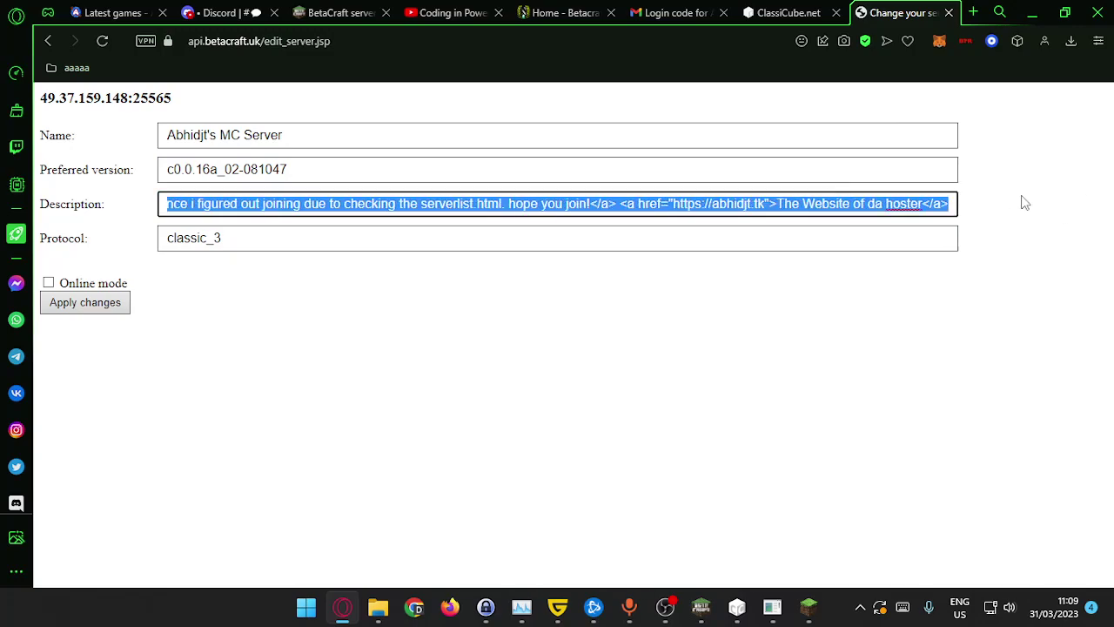
left_click(944, 206)
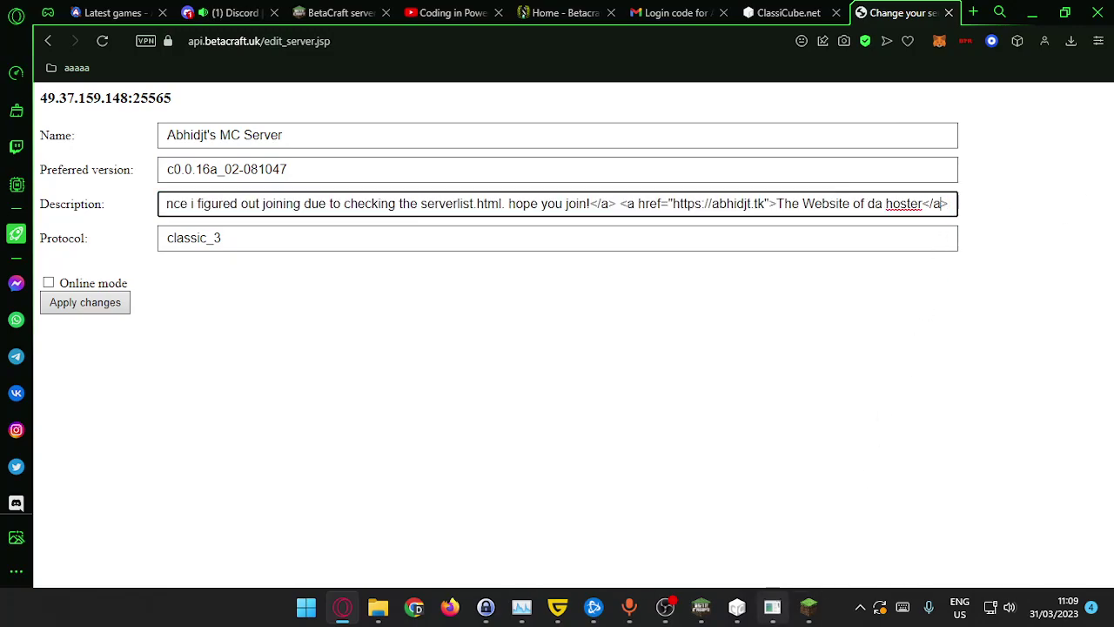
- Switch back to the server console and close the Hello game window
left_click(773, 607)
left_click(809, 607)
left_click(1093, 7)
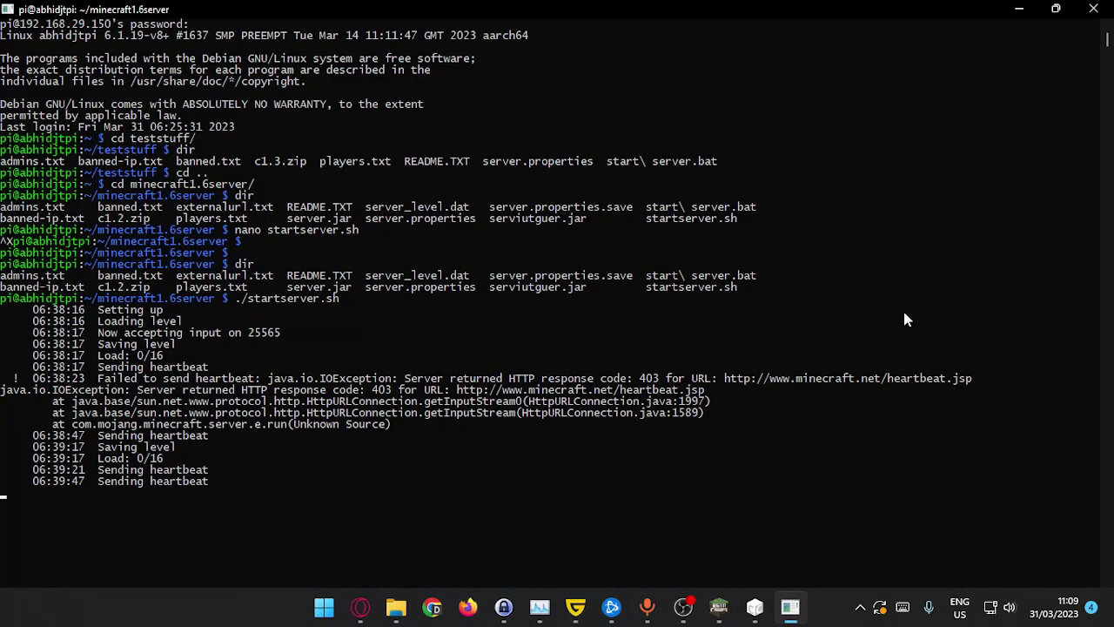
- Focus the SSH terminal and send Ctrl+C to the running Classic server
left_click(684, 608)
left_click(684, 607)
key("ctrl+c")
key("ctrl+c")
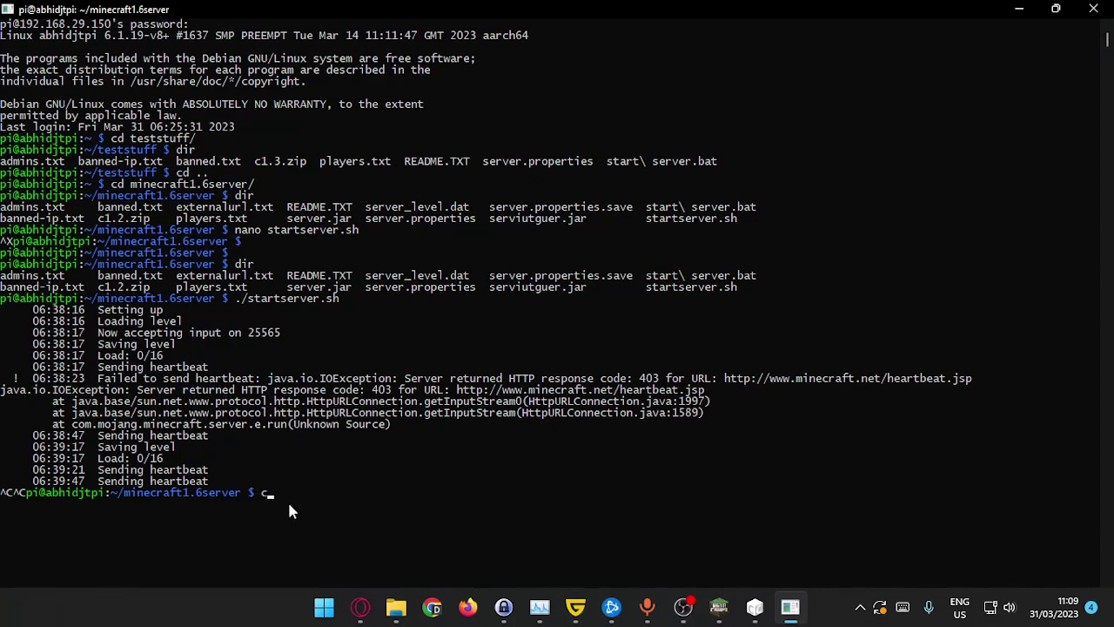
- Print externalurl.txt with cat and copy the api.betacraft.uk edit_server link it shows
type("cat exte")
key("Tab")
key("Return")
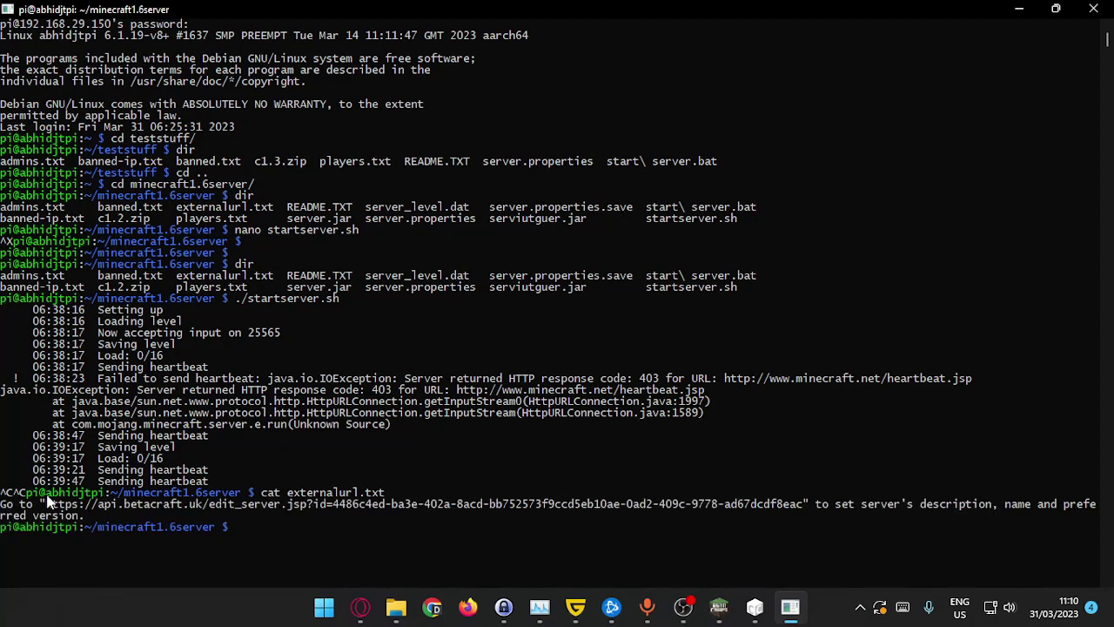
left_click_drag(49, 505, 805, 509)
key("ctrl+c")
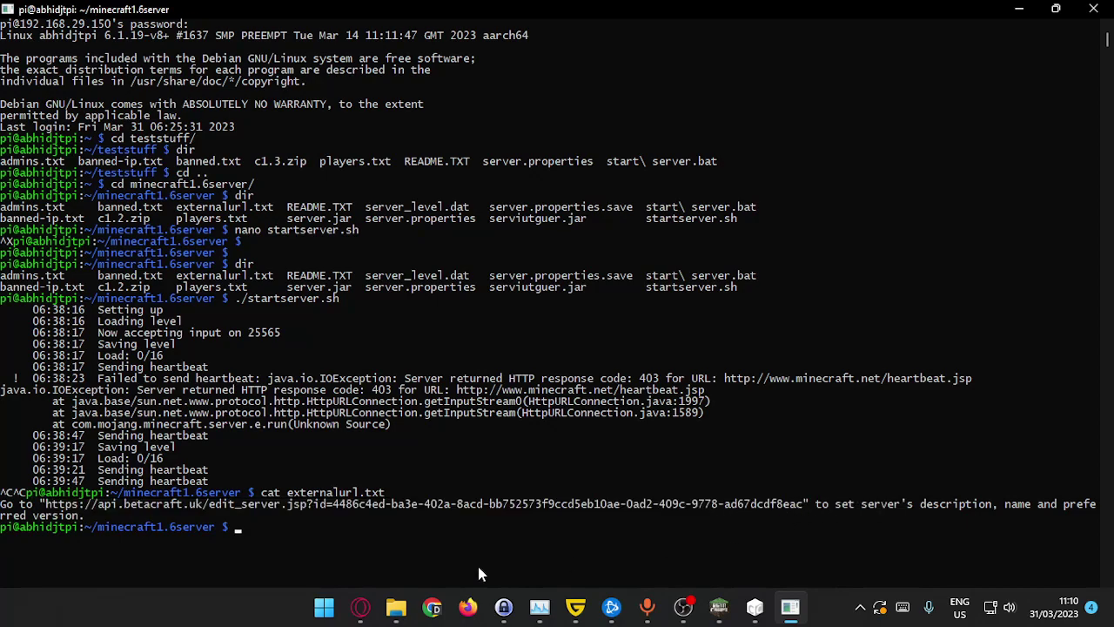
- Open the copied edit_server link in Opera
left_click(361, 607)
left_click(566, 41)
key("ctrl+v")
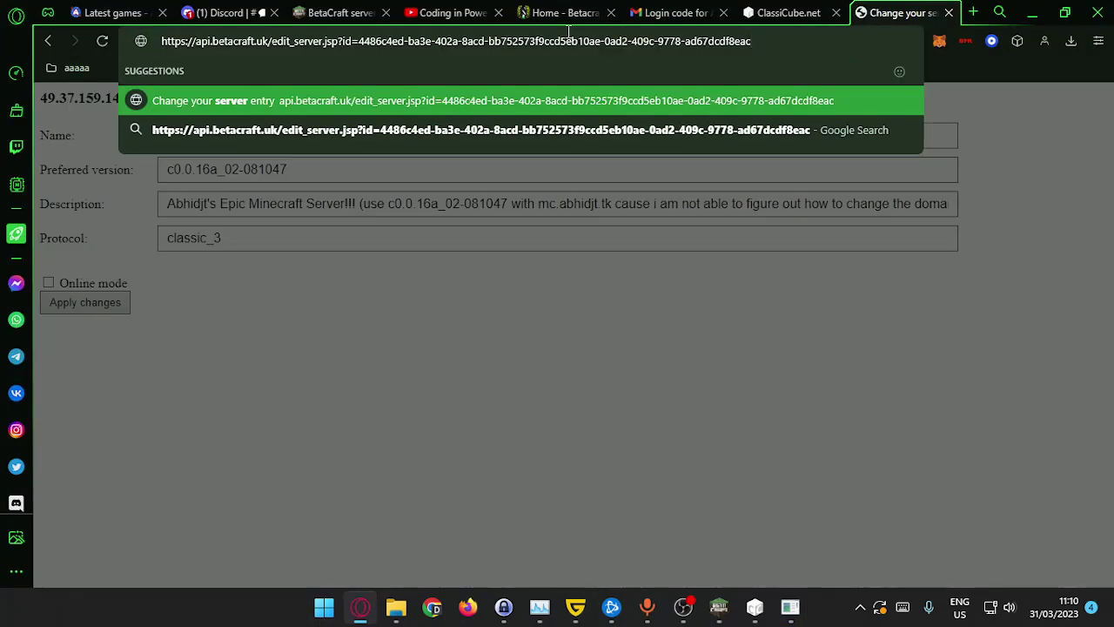
key("Return")
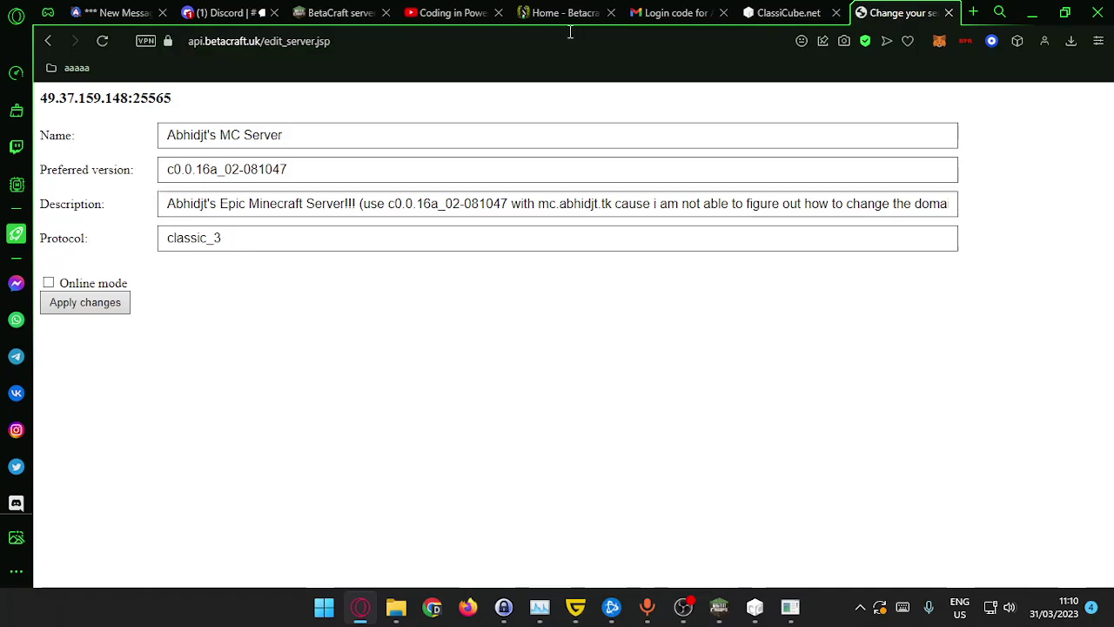
- Turn on Online mode and review the Description text and its join link
left_click(111, 289)
left_click_drag(359, 204, 1113, 208)
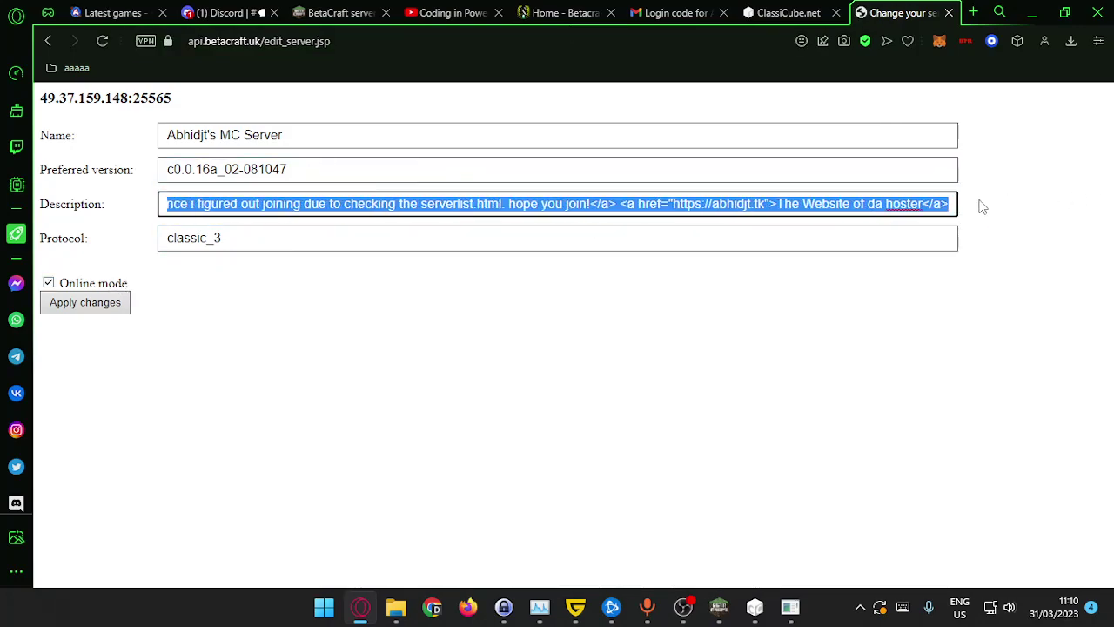
left_click(356, 204)
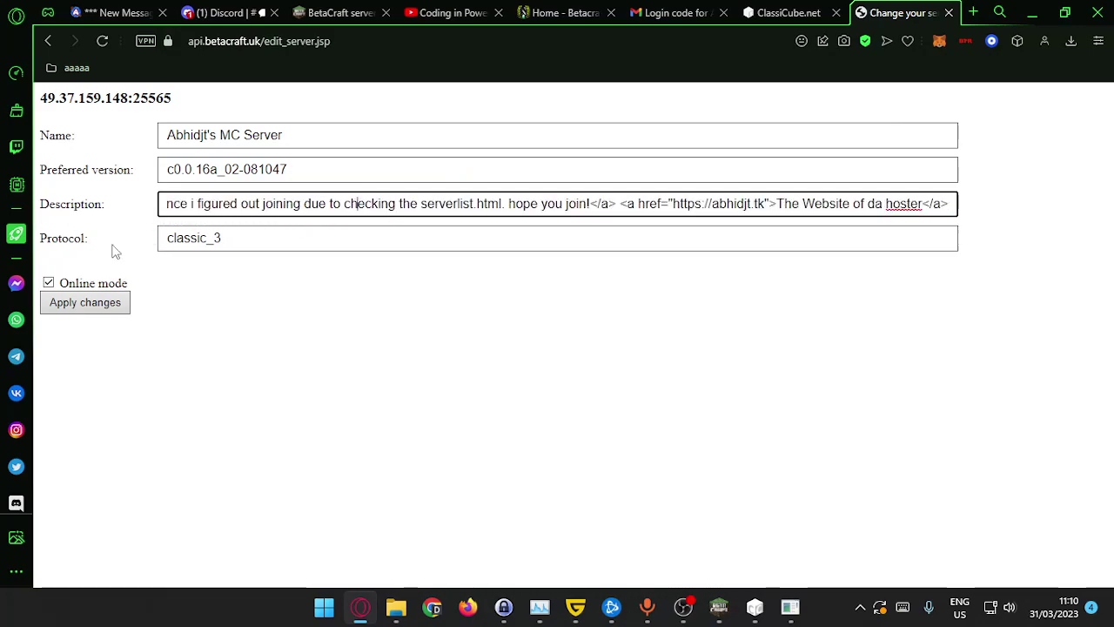
left_click(271, 236)
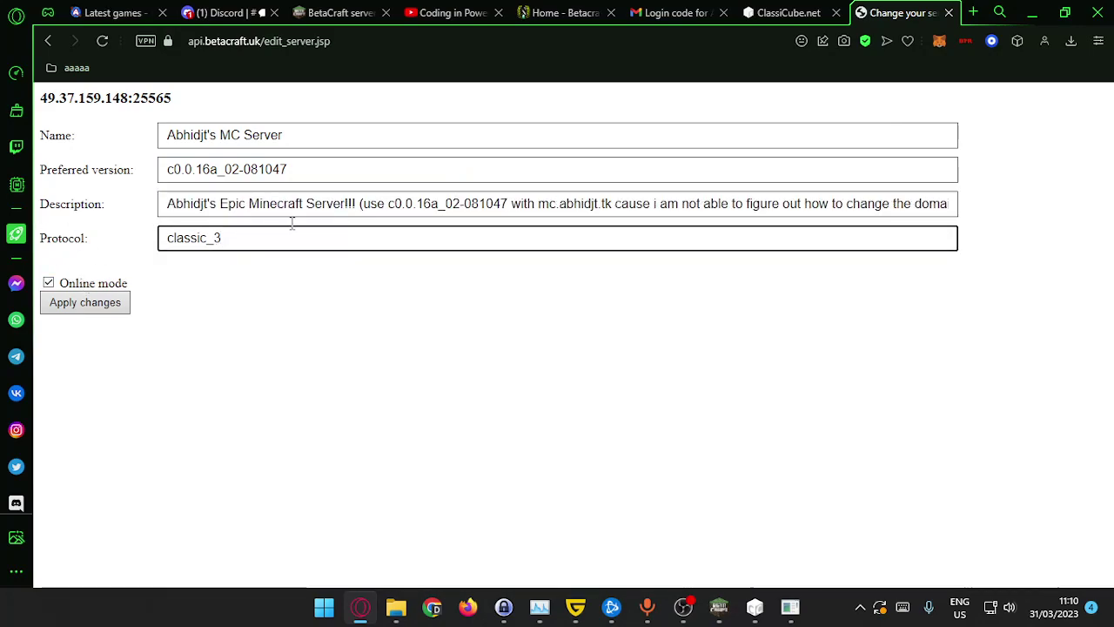
left_click(391, 206)
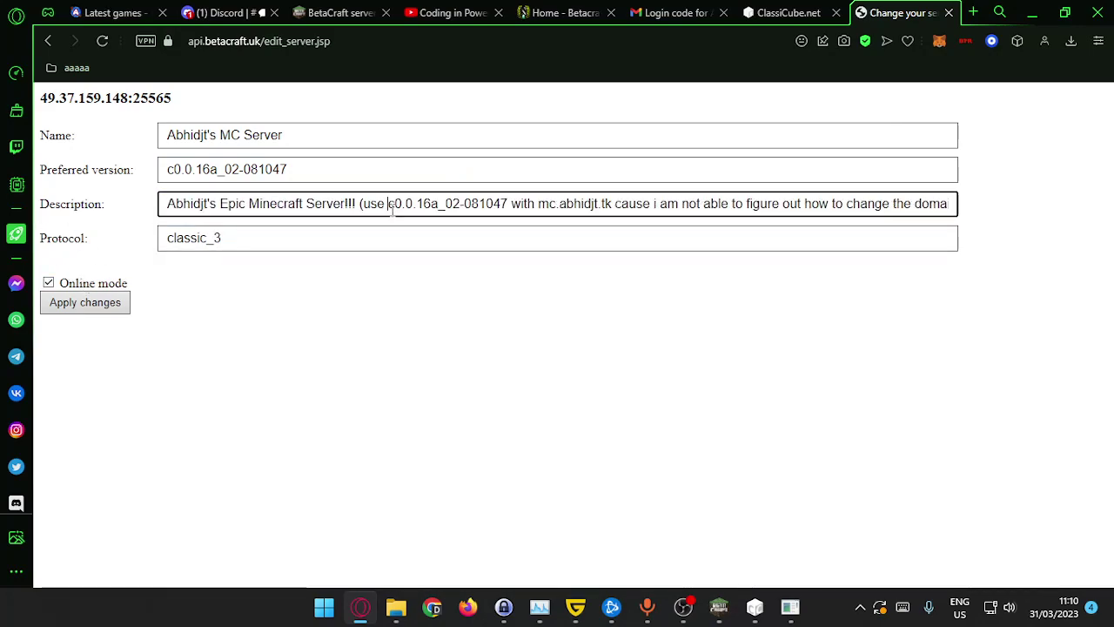
double_click(113, 98)
triple_click(113, 98)
left_click(142, 125)
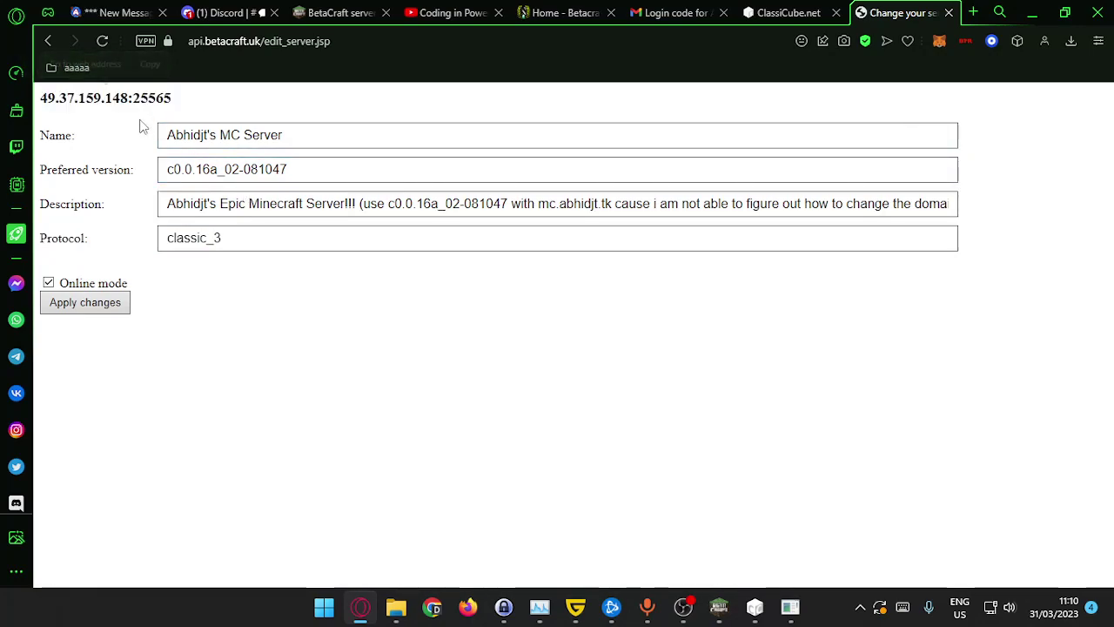
left_click_drag(243, 204, 1080, 274)
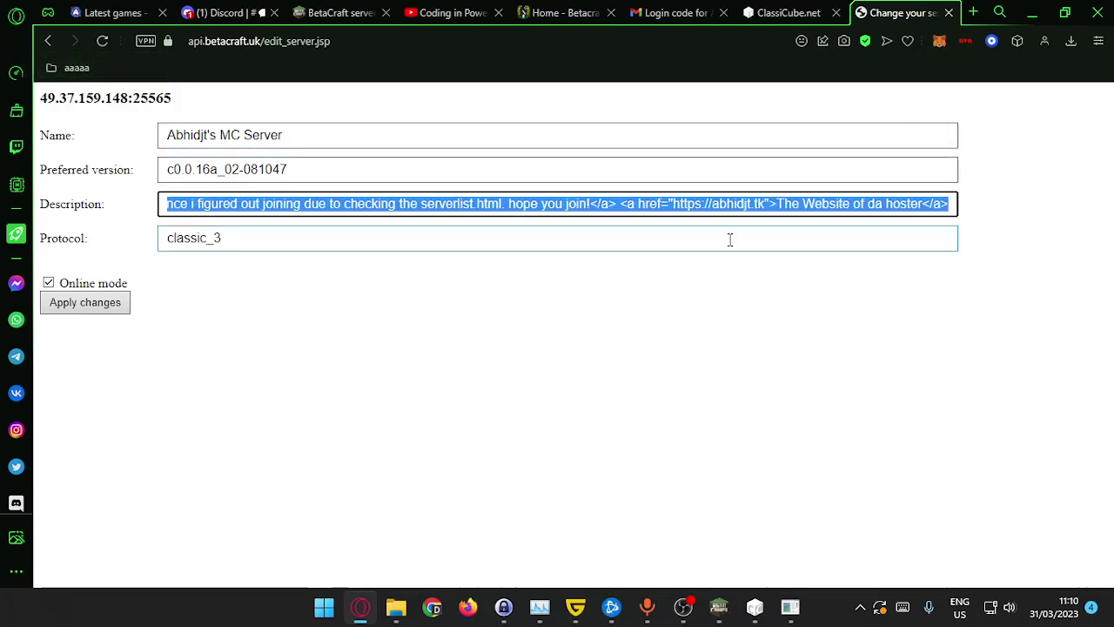
left_click_drag(405, 204, 930, 205)
left_click_drag(1018, 228, 543, 195)
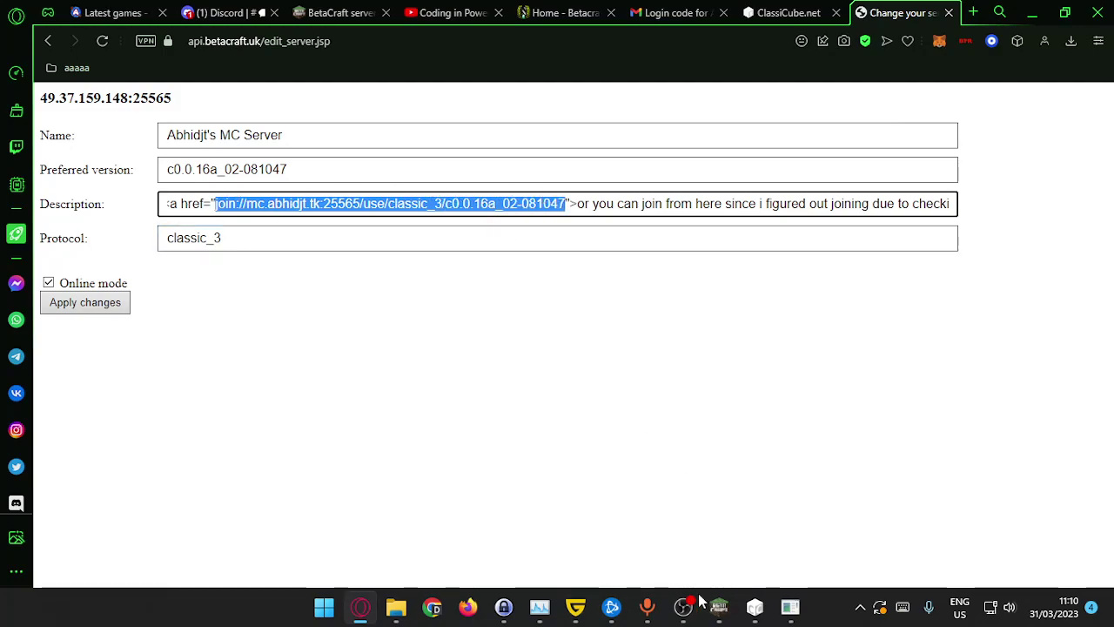
left_click(606, 386)
mouse_move(719, 606)
left_click(627, 522)
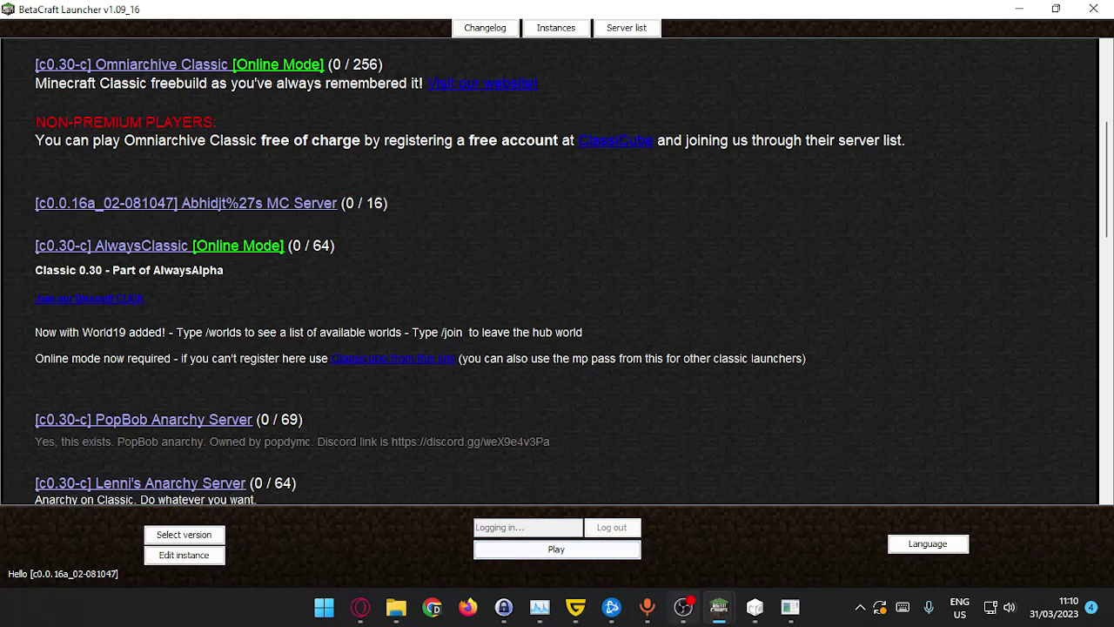
mouse_move(716, 616)
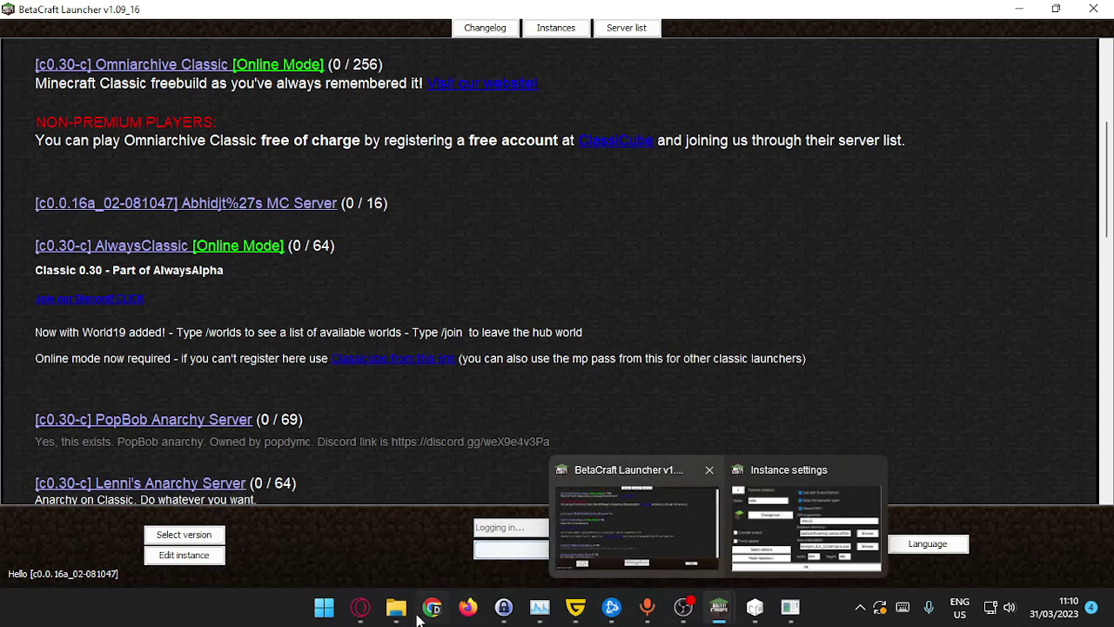
left_click(360, 607)
left_click(86, 305)
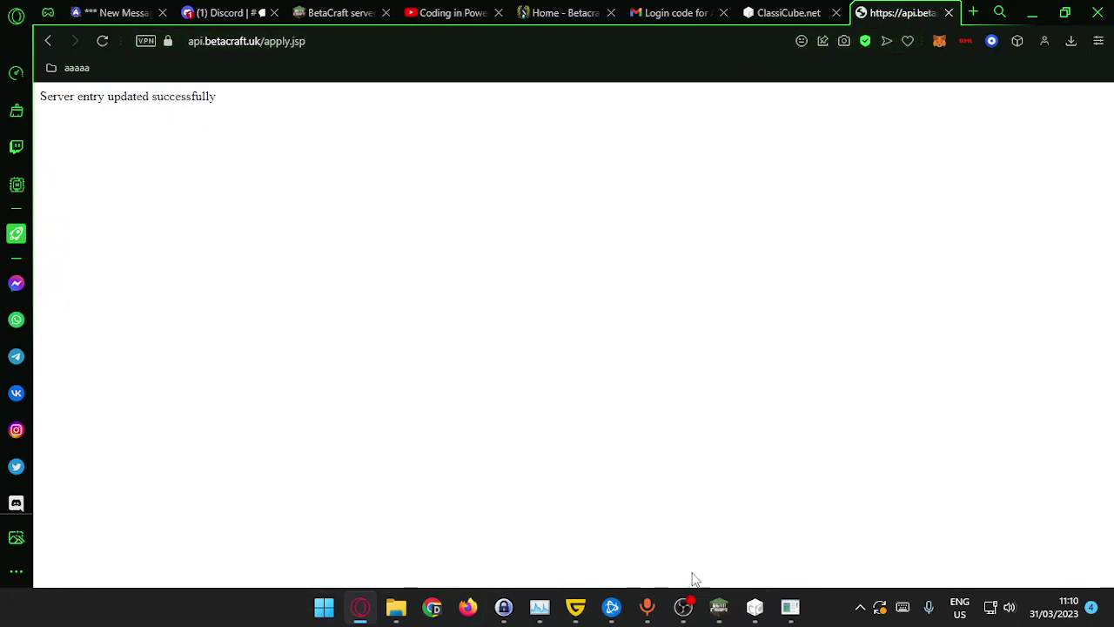
- After the 'Server entry updated successfully' confirmation, reload the BetaCraft Launcher server list
left_click(690, 614)
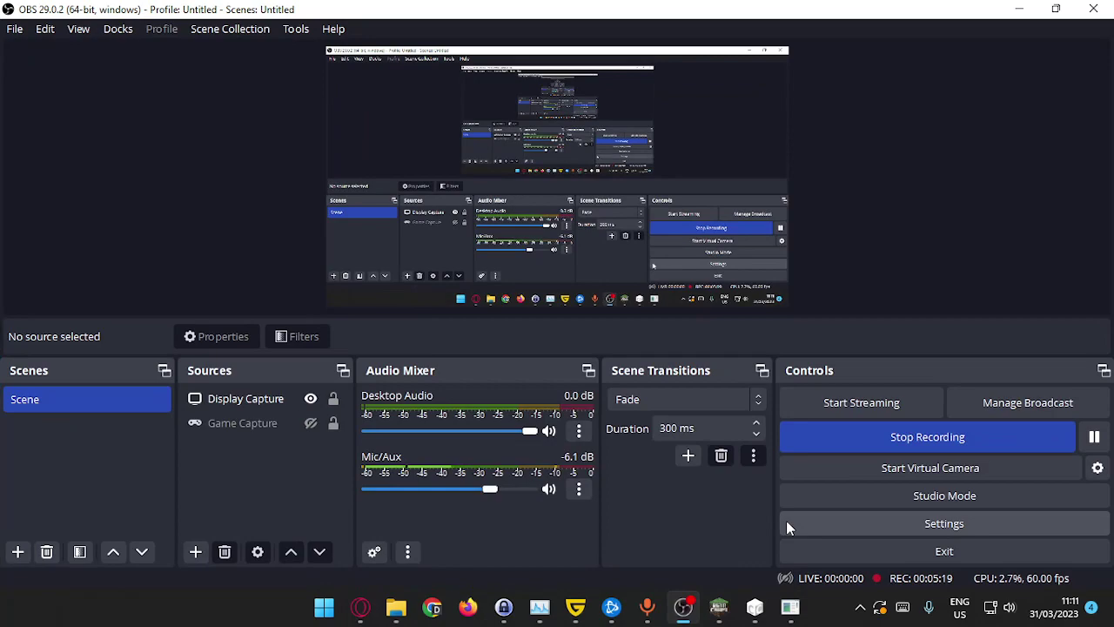
mouse_move(719, 610)
left_click(634, 523)
left_click(627, 27)
- Rerun ./startserver.sh from history in the SSH terminal
mouse_move(611, 607)
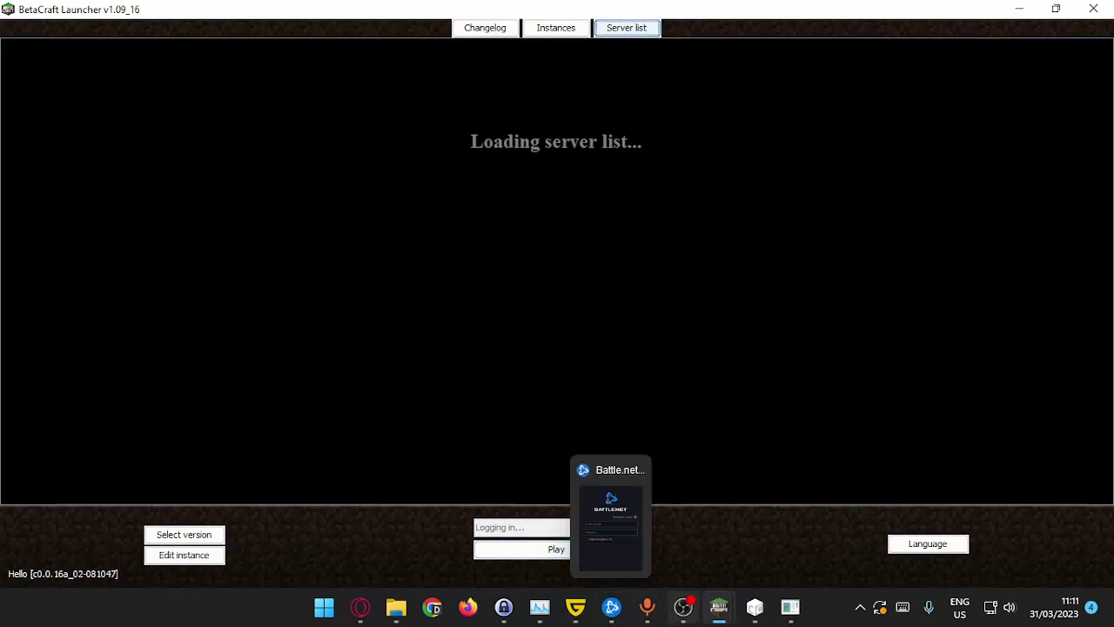
left_click(790, 607)
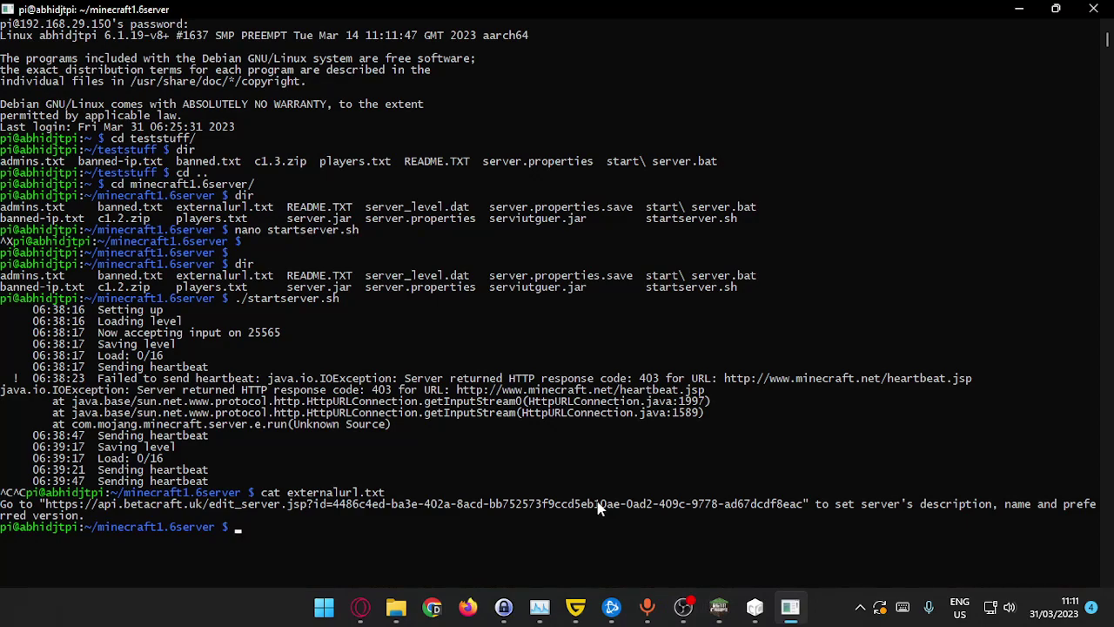
key("Up")
key("Up")
key("Return")
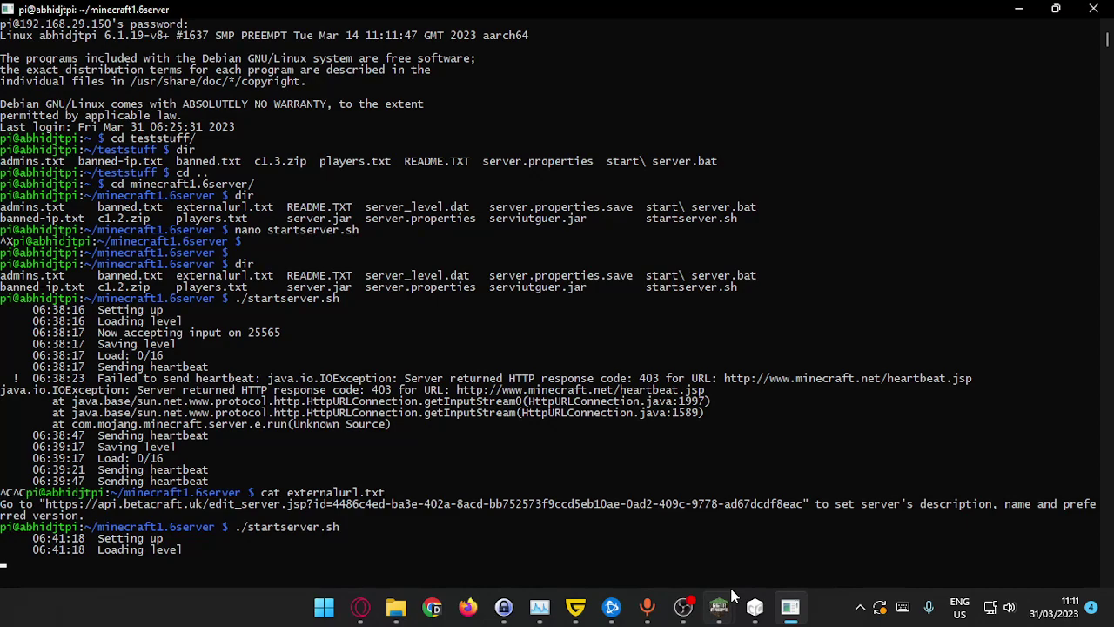
- Reload the BetaCraft Launcher server list twice, scrolling down to look for the server entry
mouse_move(732, 597)
left_click(709, 557)
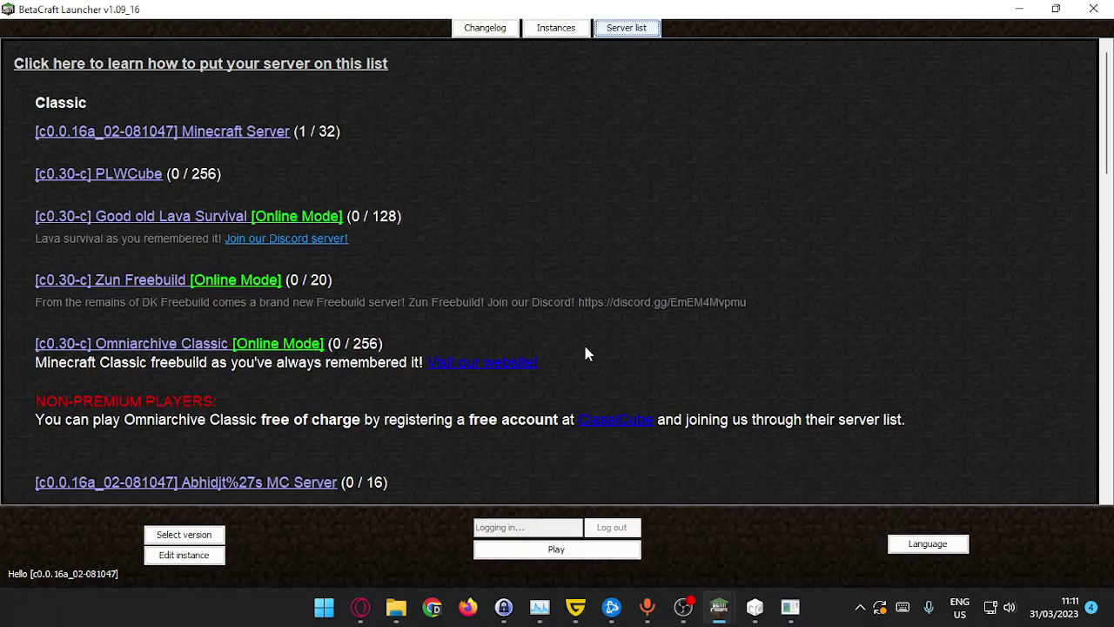
scroll(550, 298, "down", 3)
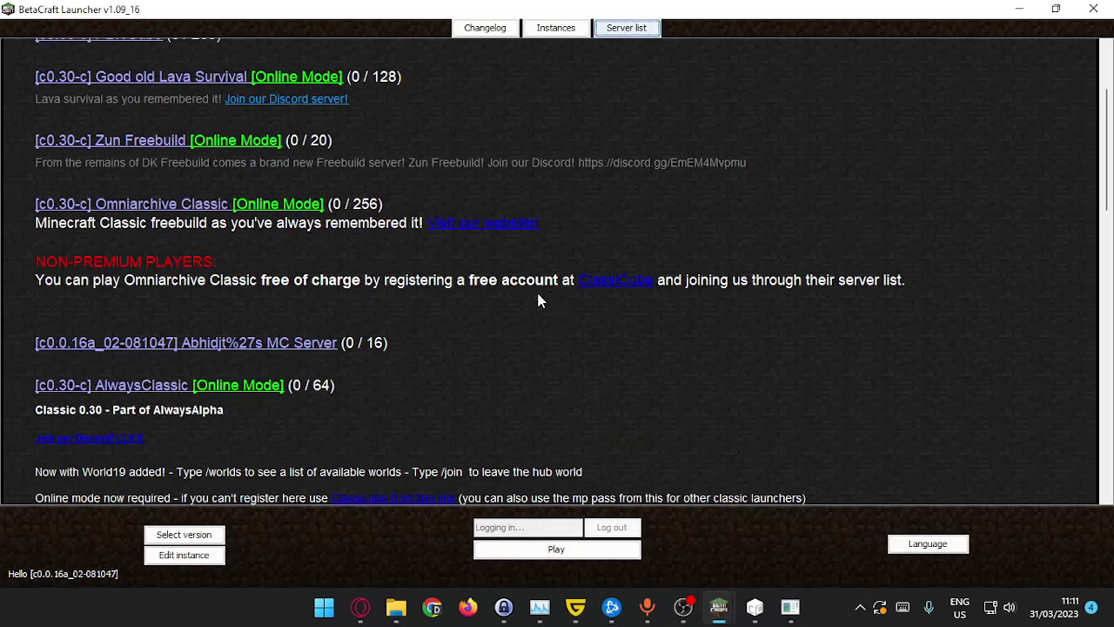
left_click(642, 31)
mouse_move(647, 607)
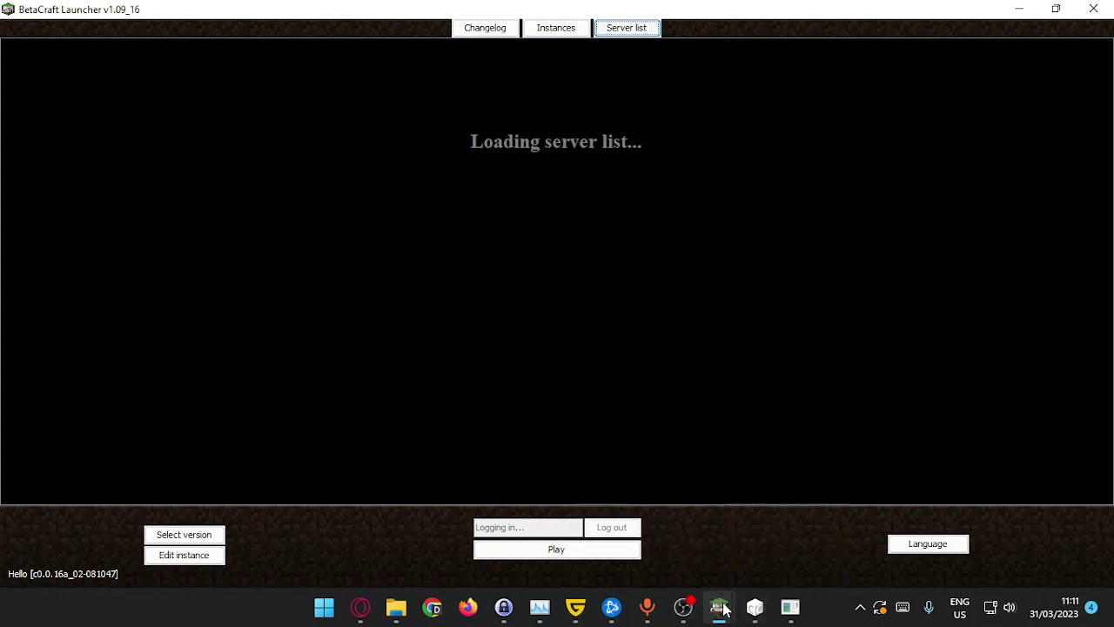
mouse_move(719, 607)
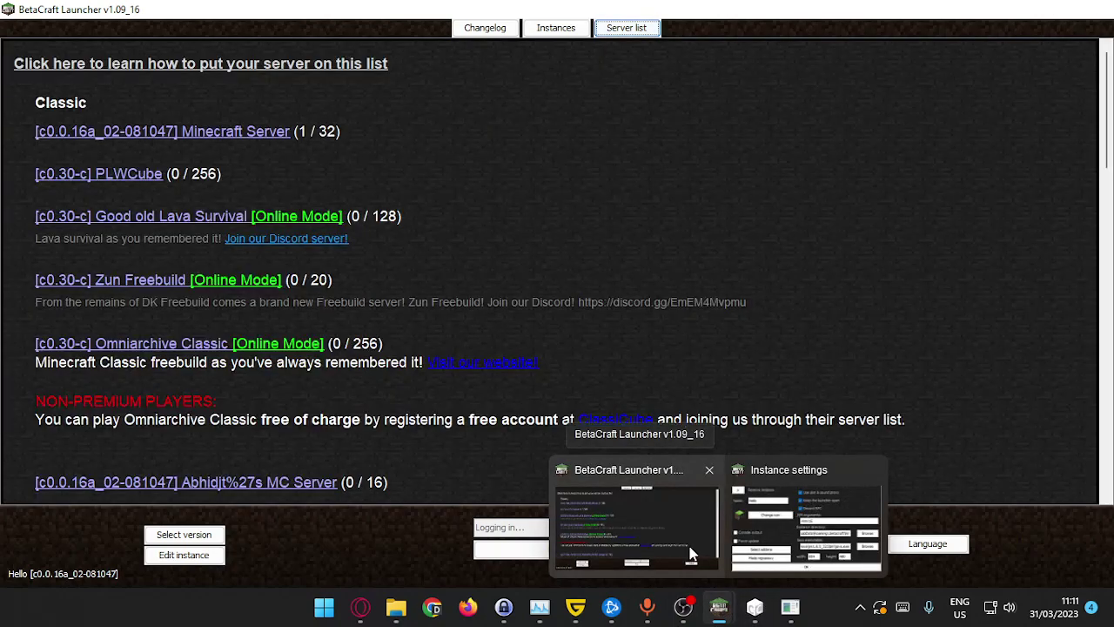
left_click(692, 554)
scroll(454, 363, "down", 3)
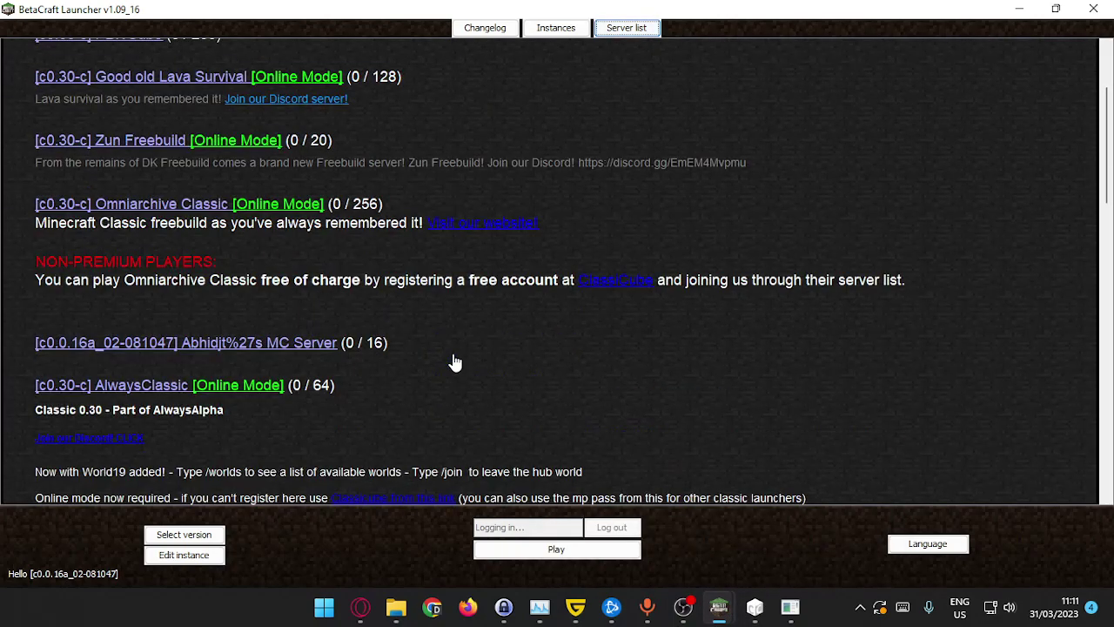
left_click(643, 19)
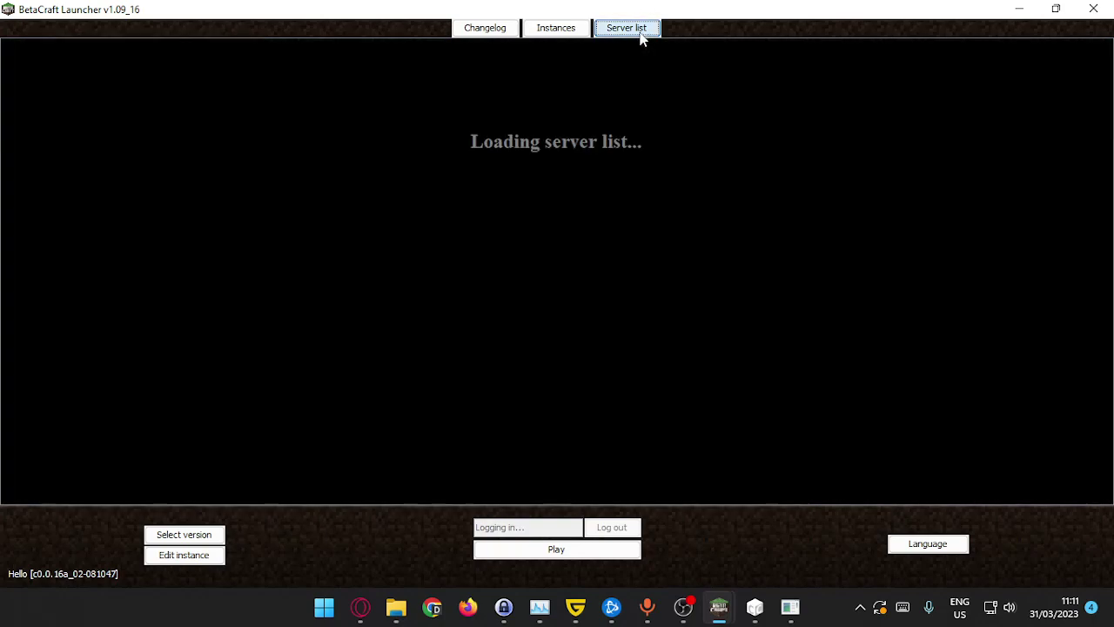
- Keep reloading until the c0.0.16a_02-081047 MC Server entry is listed, then return to the terminal
mouse_move(719, 607)
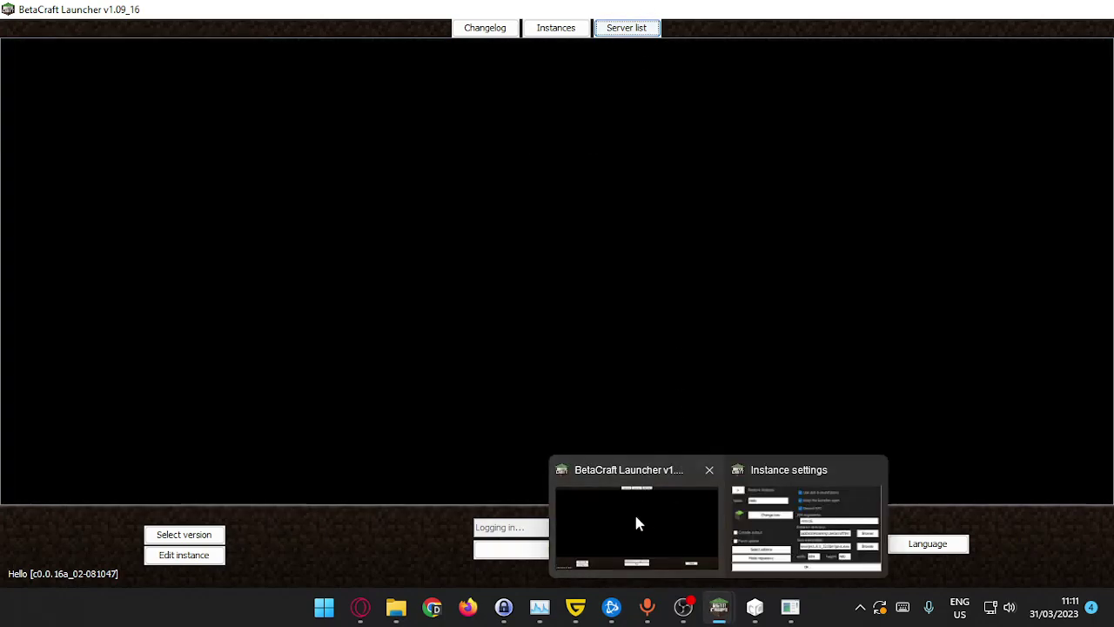
left_click(635, 523)
scroll(526, 365, "down", 2)
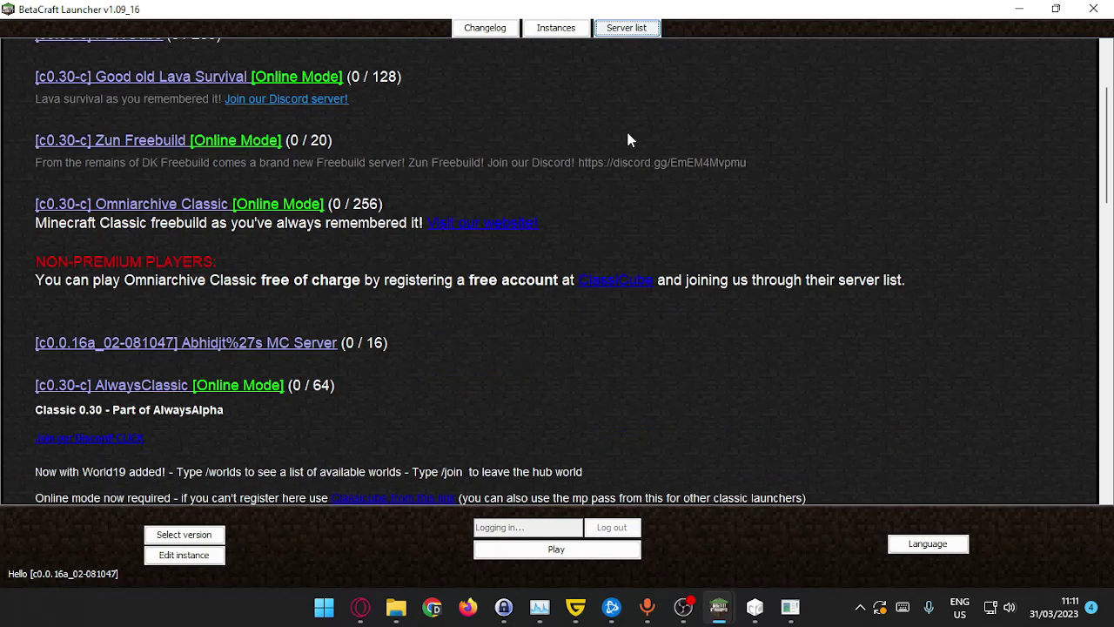
left_click(640, 39)
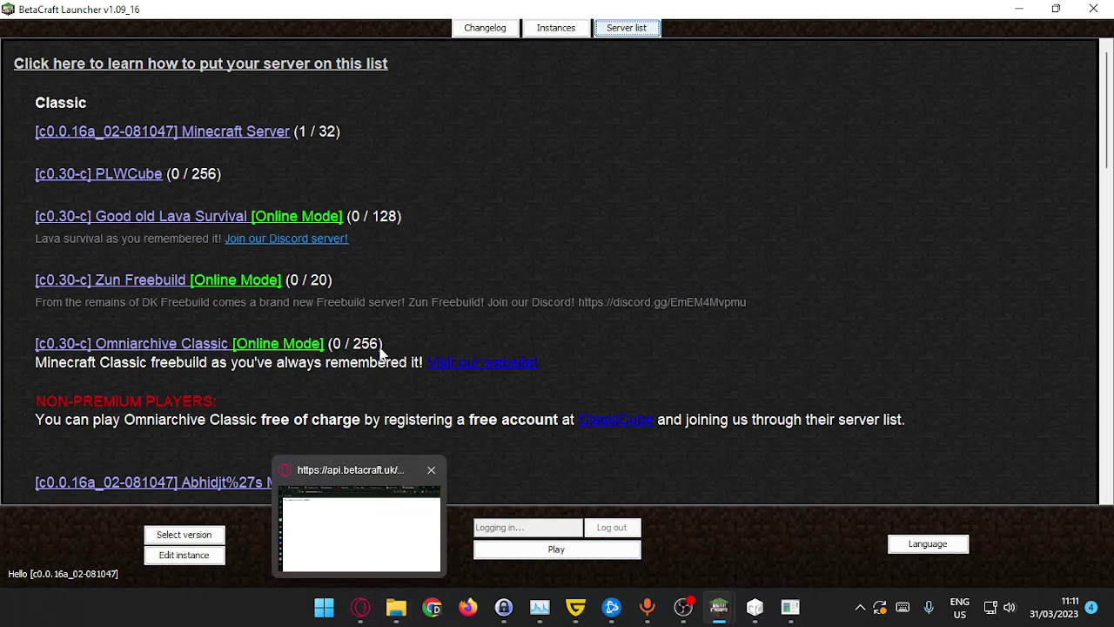
scroll(388, 331, "down", 2)
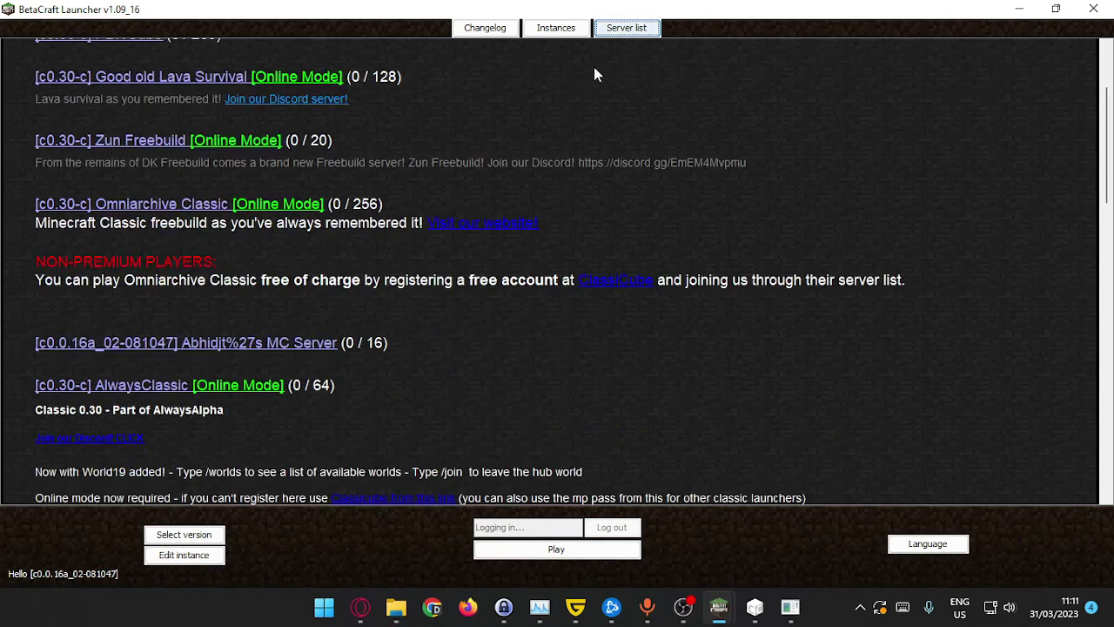
left_click(641, 30)
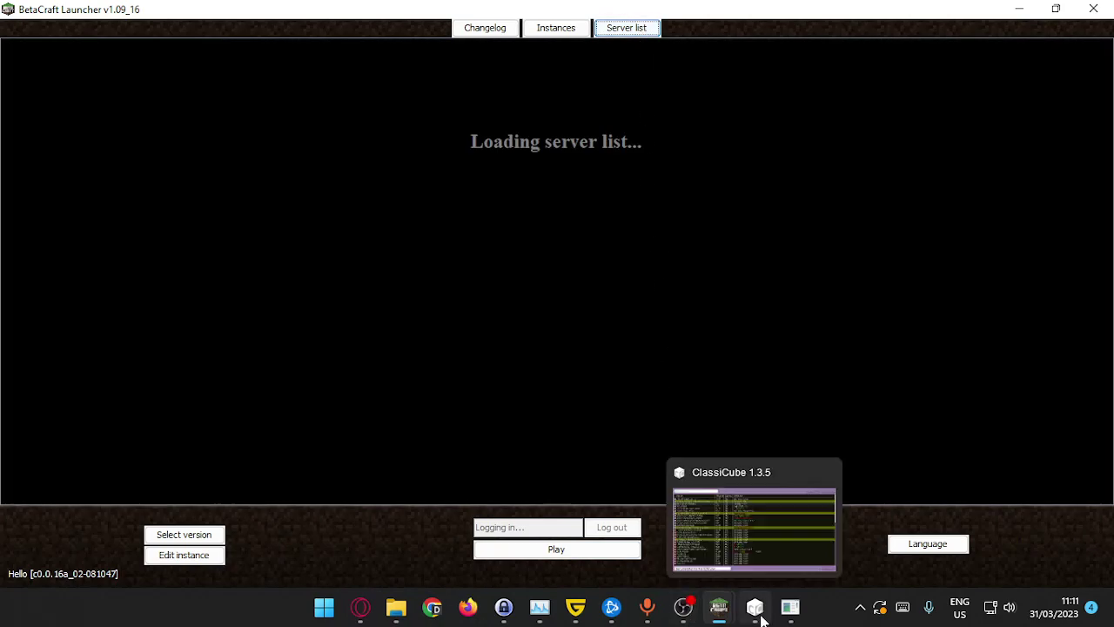
scroll(490, 349, "down", 3)
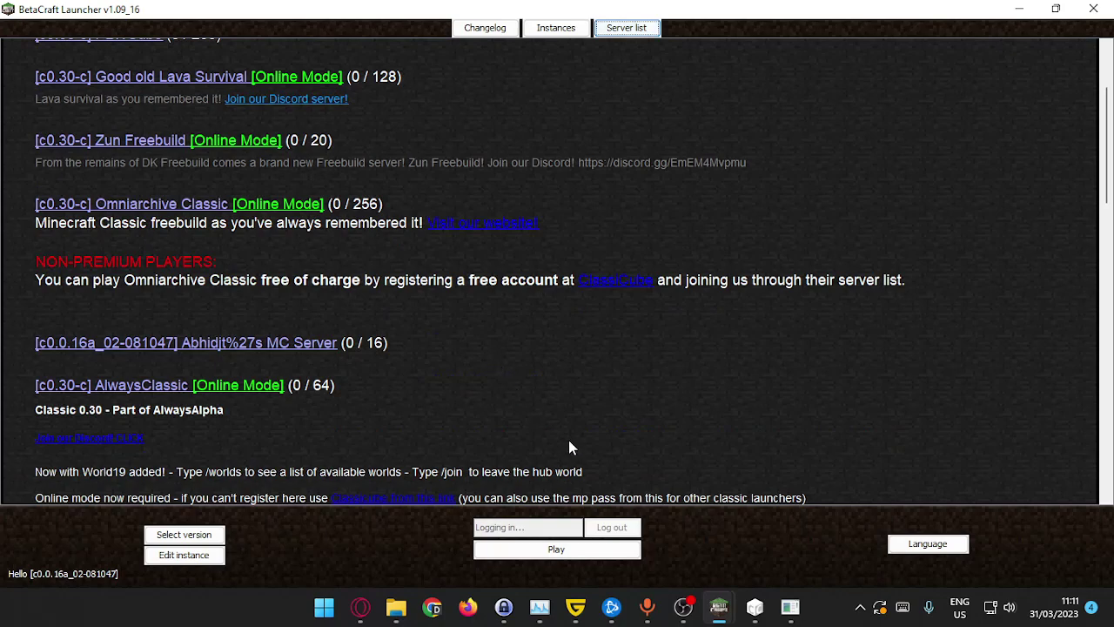
mouse_move(799, 618)
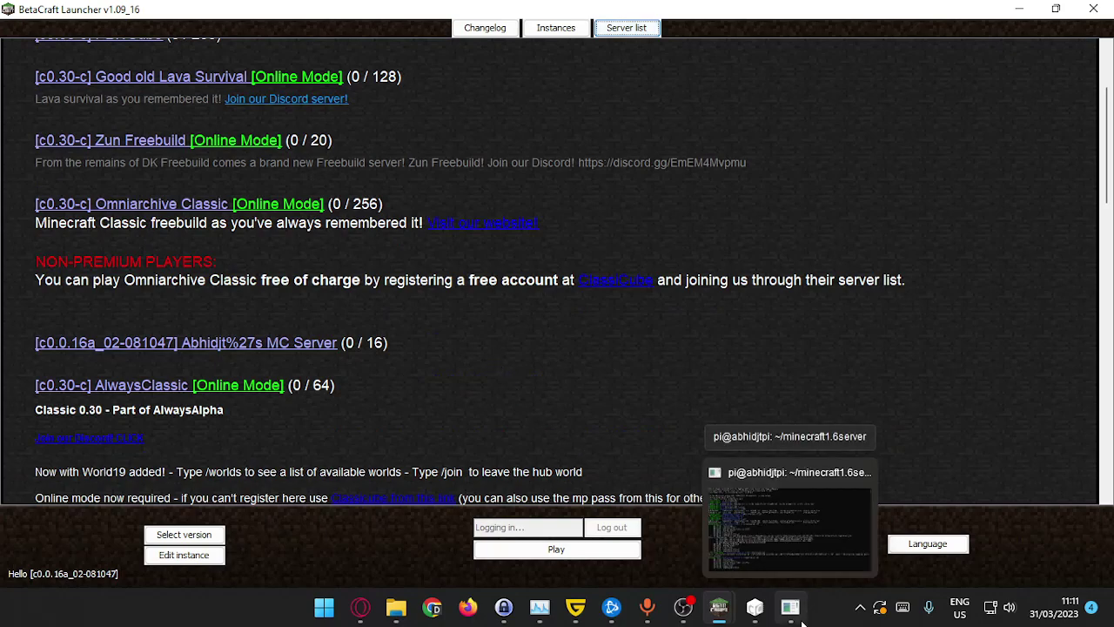
left_click(646, 34)
left_click(791, 606)
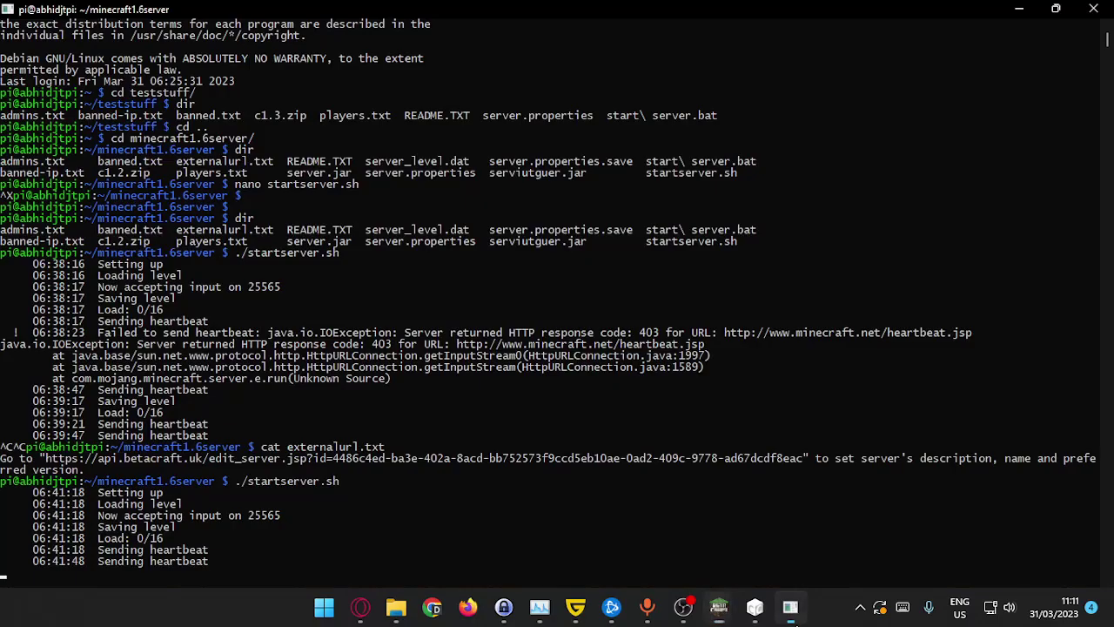
- Check that the c0.0.16a_02-081047 server shows 1 / 32 in the launcher, then reload the server list
left_click(790, 607)
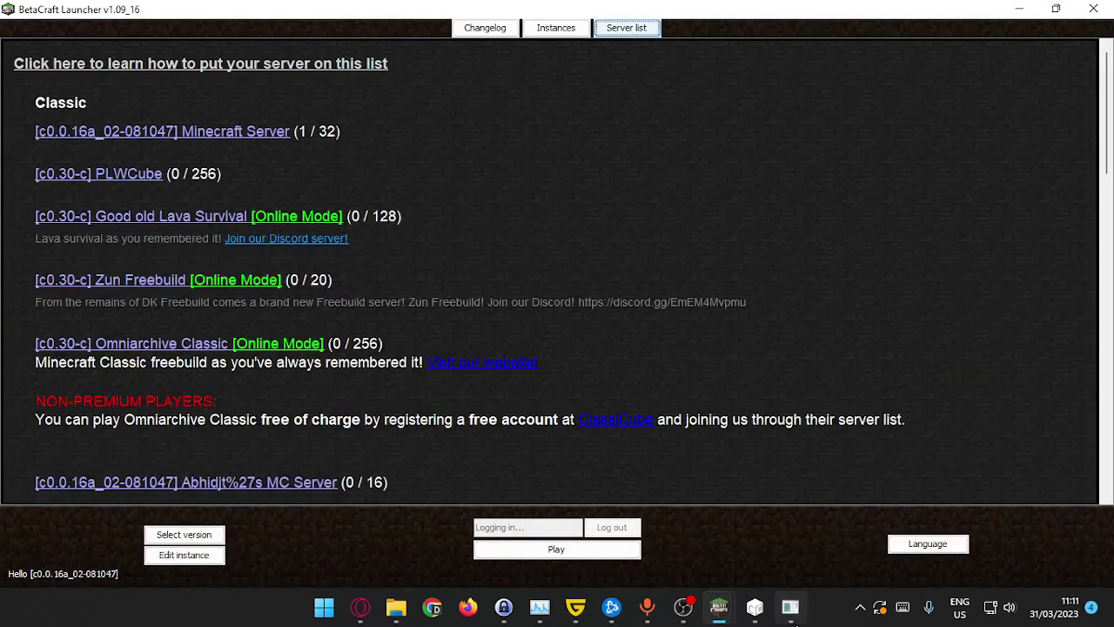
left_click(790, 607)
left_click(719, 601)
scroll(253, 348, "down", 3)
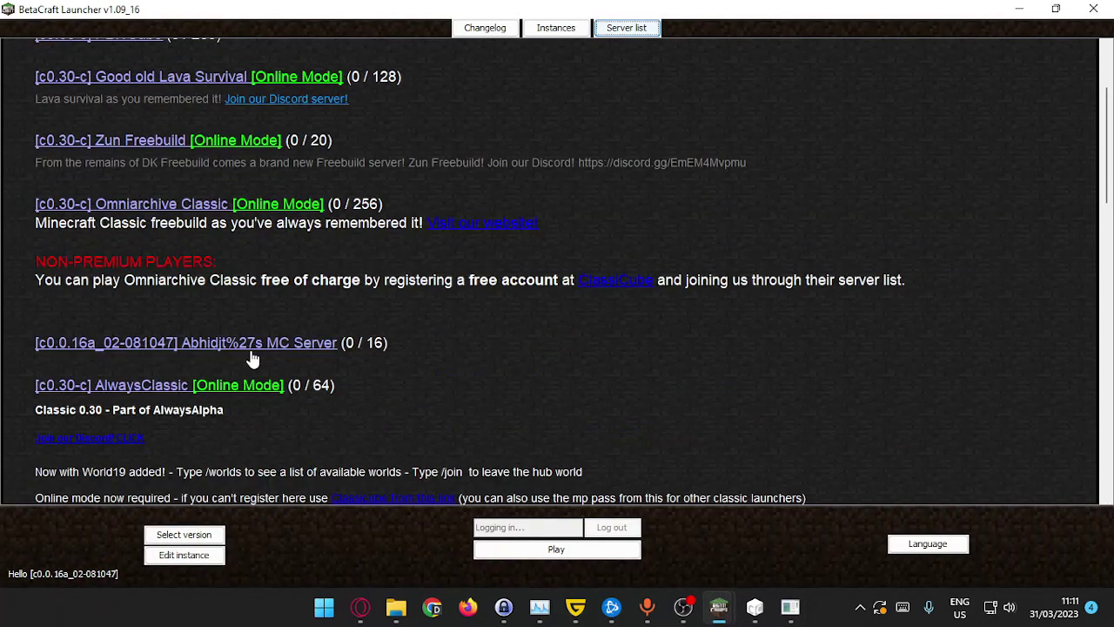
left_click(626, 27)
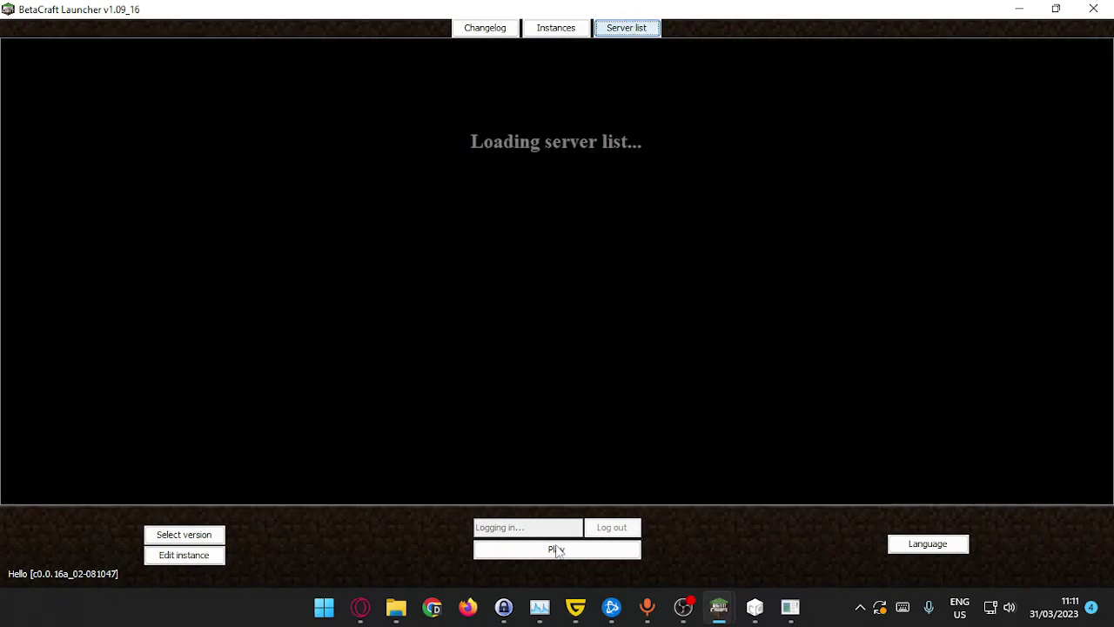